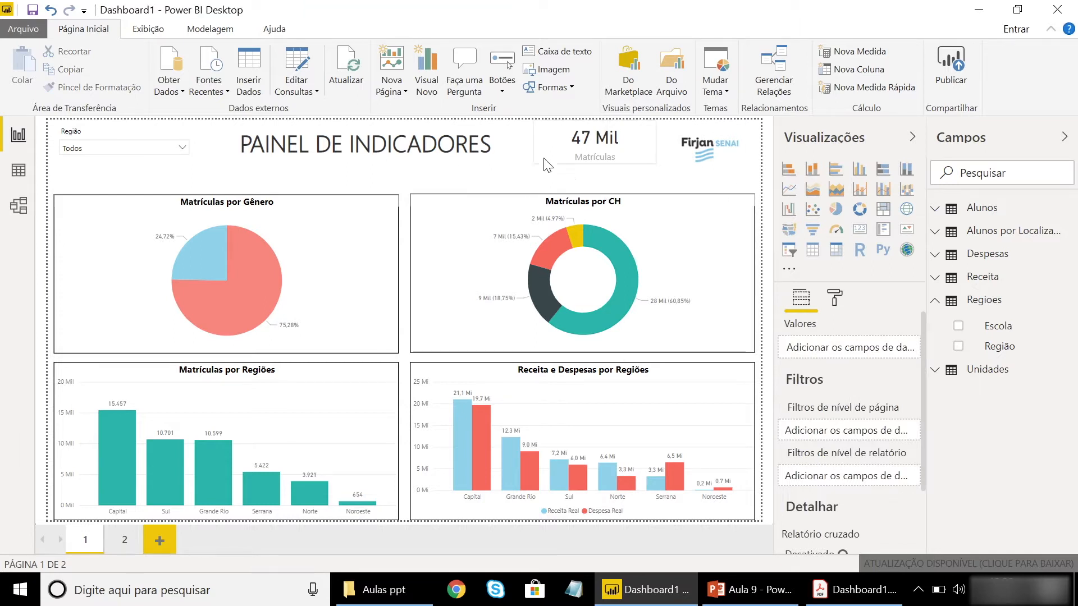
Round the border of the Matrículas por Gênero pie chart by setting its radius to 30
left_click(392, 204)
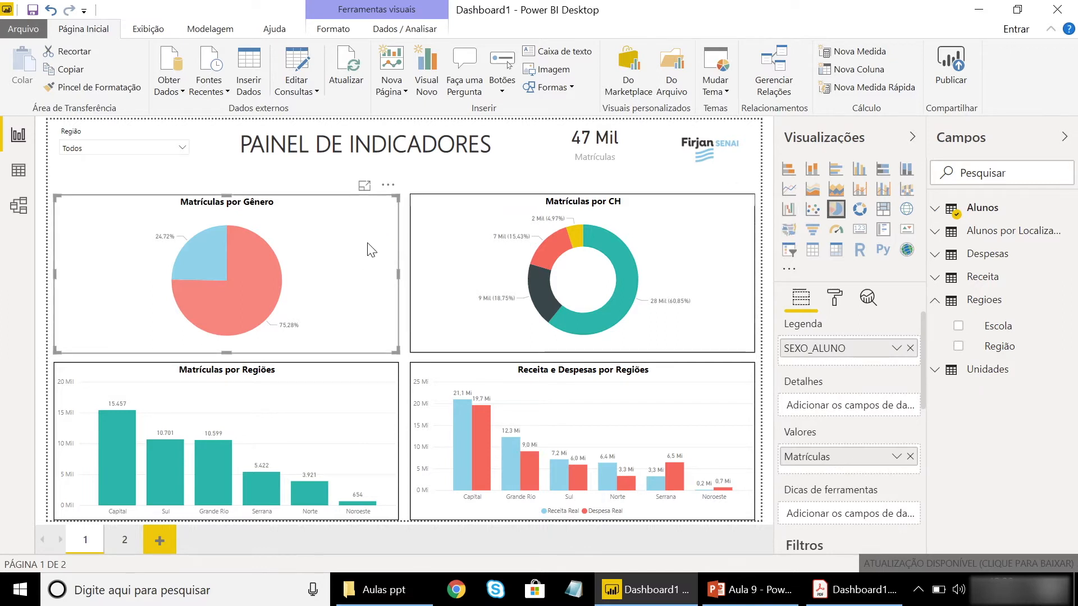
left_click(834, 297)
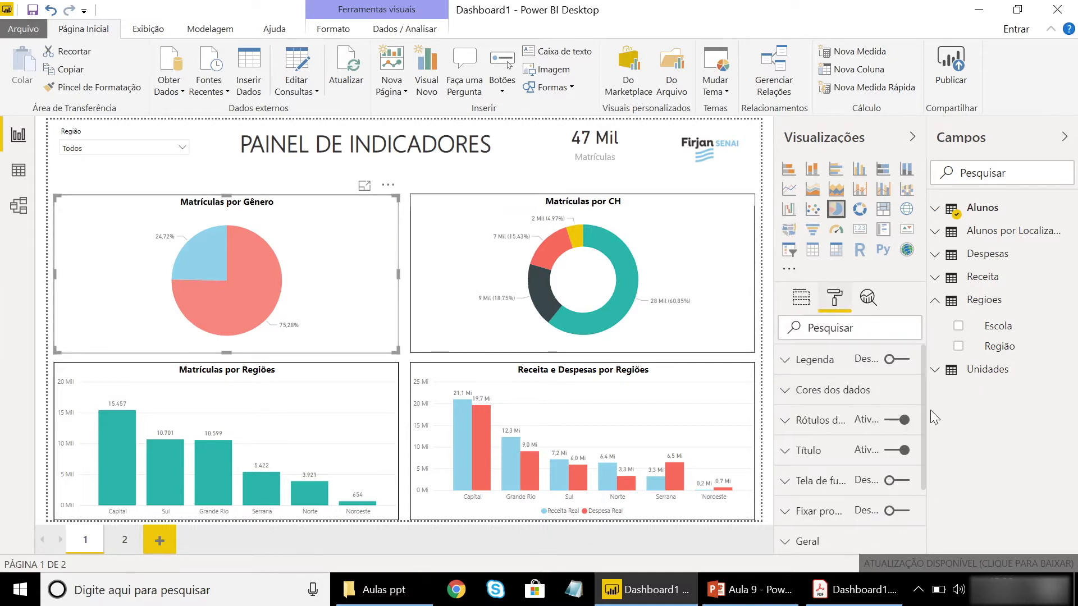
left_click_drag(924, 406, 930, 480)
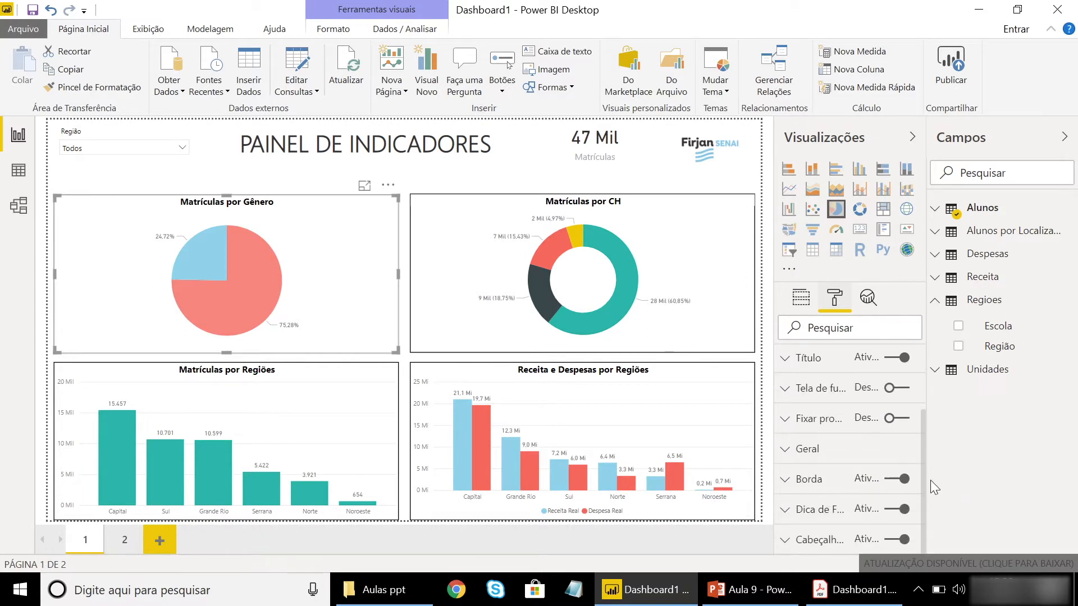
left_click(800, 487)
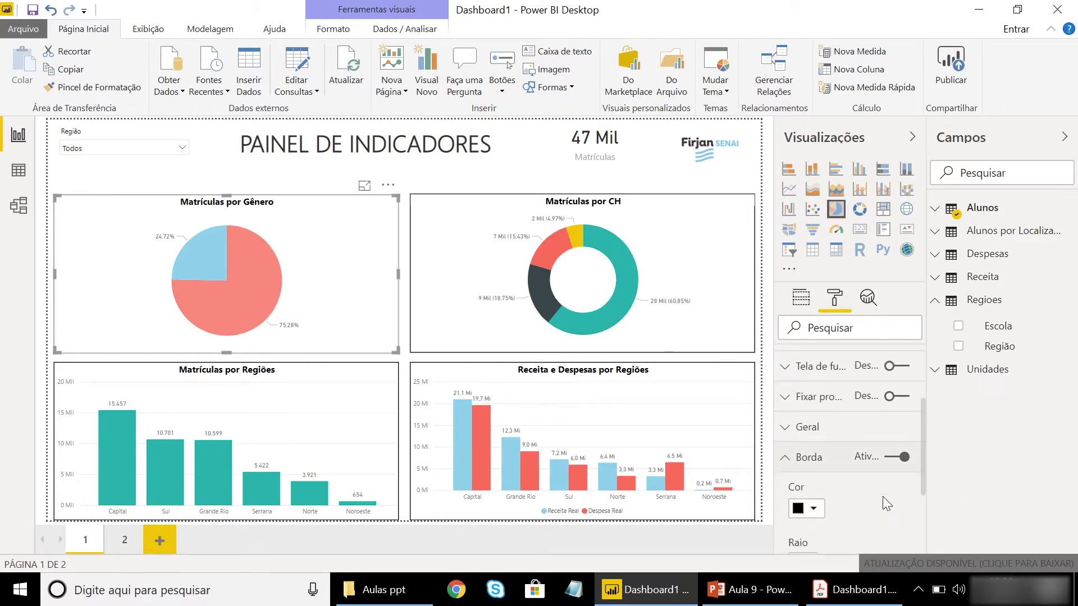
left_click_drag(834, 440, 917, 431)
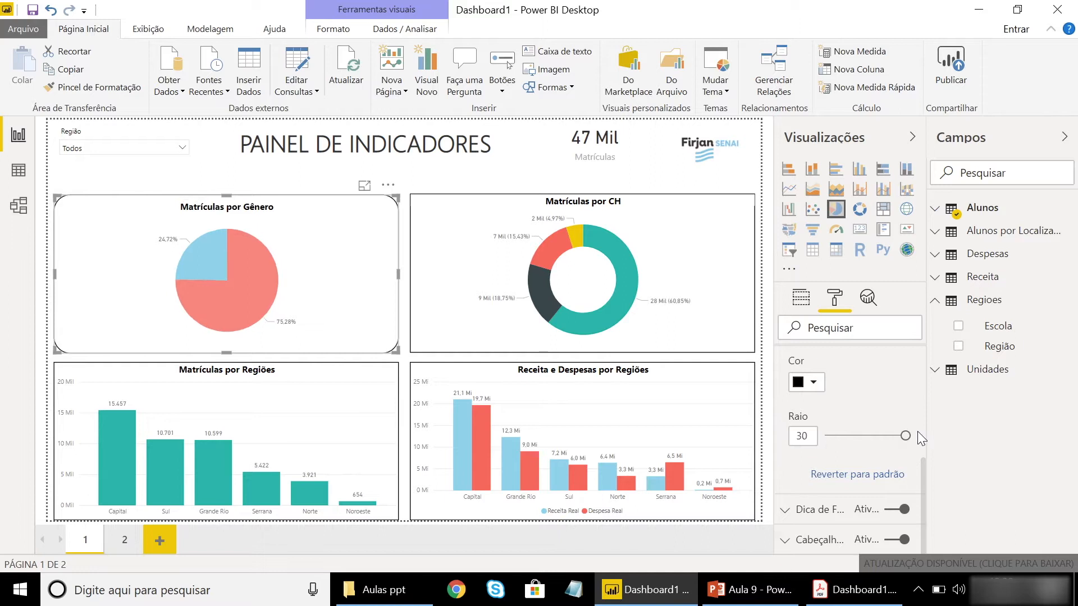
left_click(314, 188)
Give the Matrículas por CH donut chart rounded corners by setting its border radius to the maximum
left_click(454, 214)
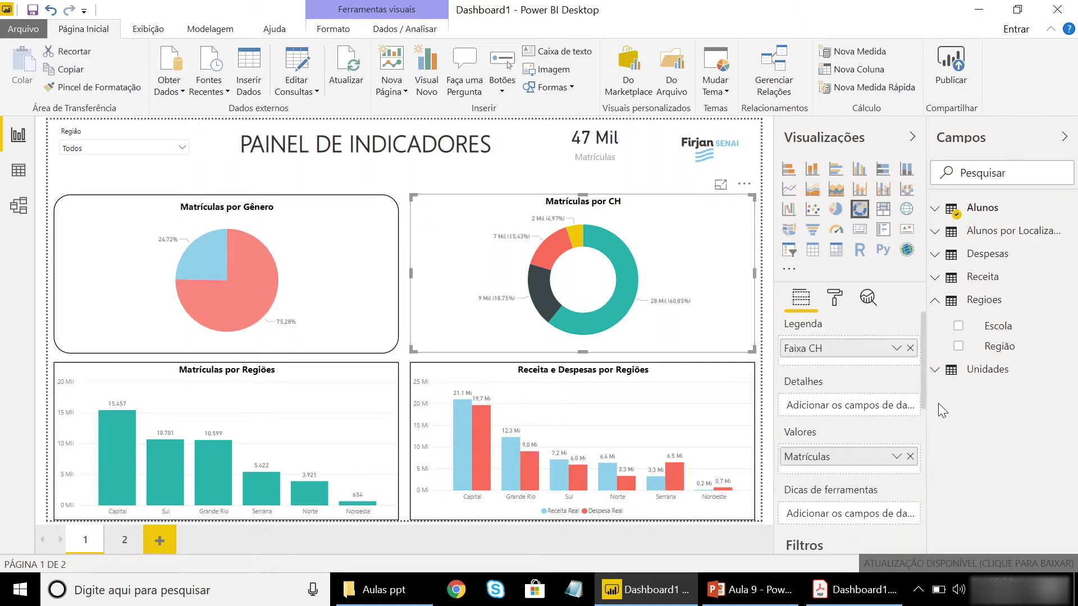
left_click(834, 299)
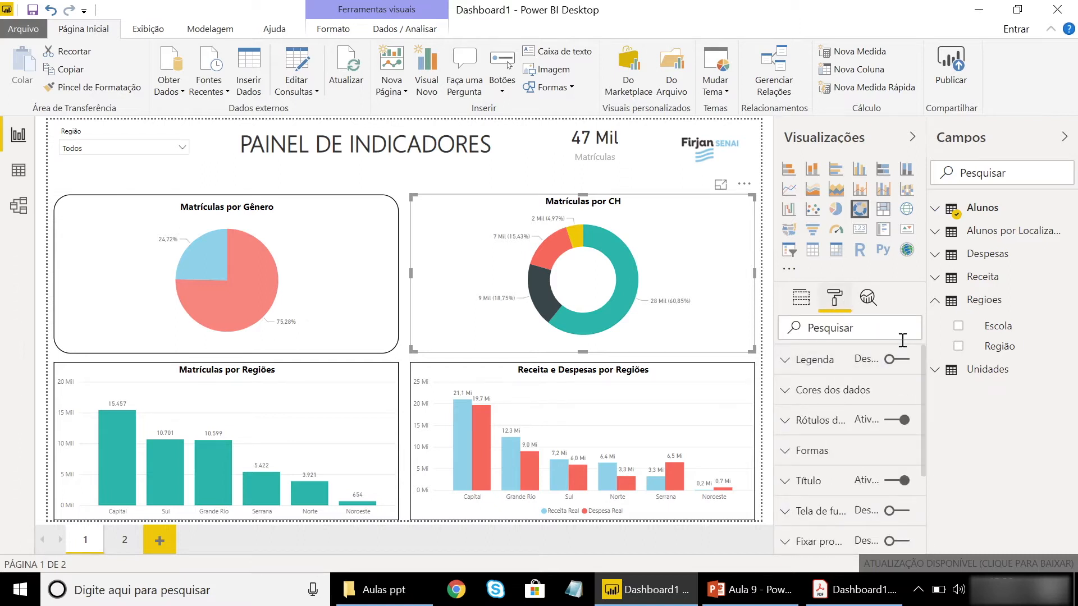
scroll(807, 497, "down", 2)
left_click(806, 482)
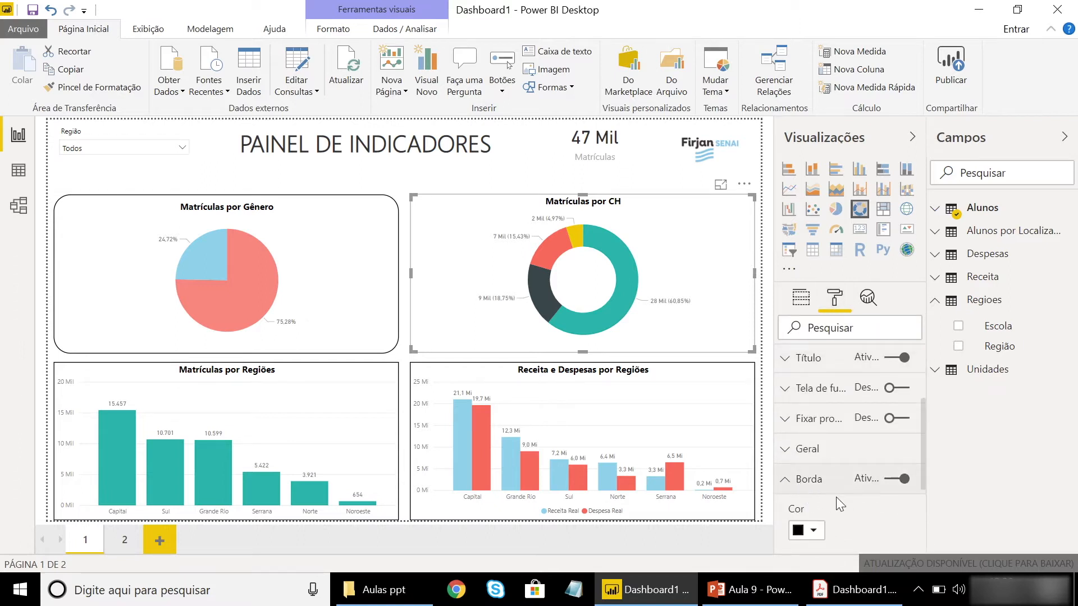
scroll(836, 497, "down", 3)
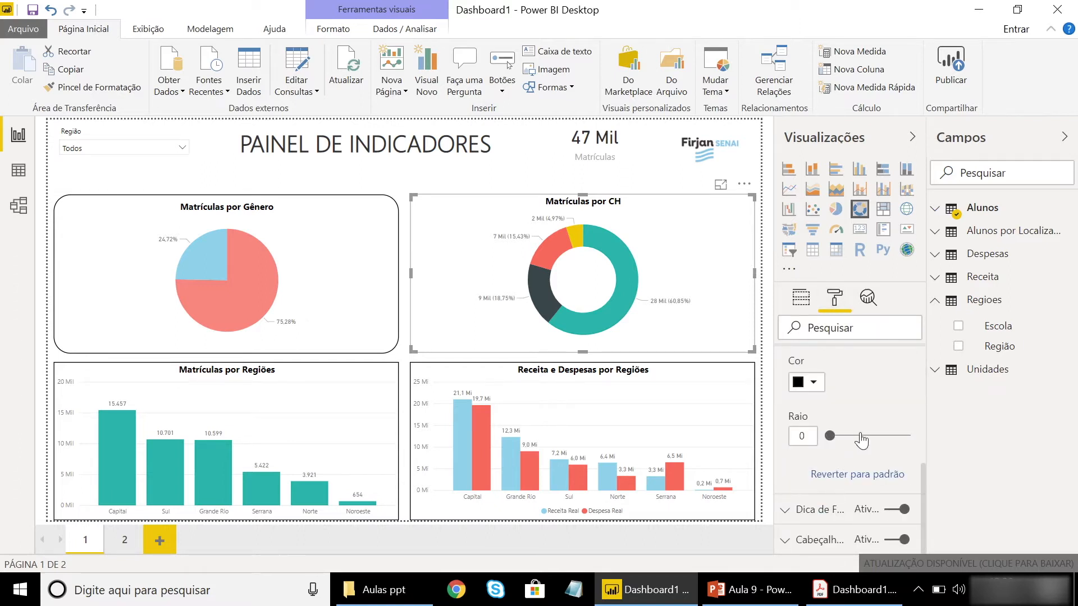
left_click_drag(830, 435, 931, 432)
Set the border radius of the Matrículas por Regiões column chart to 30
left_click(348, 409)
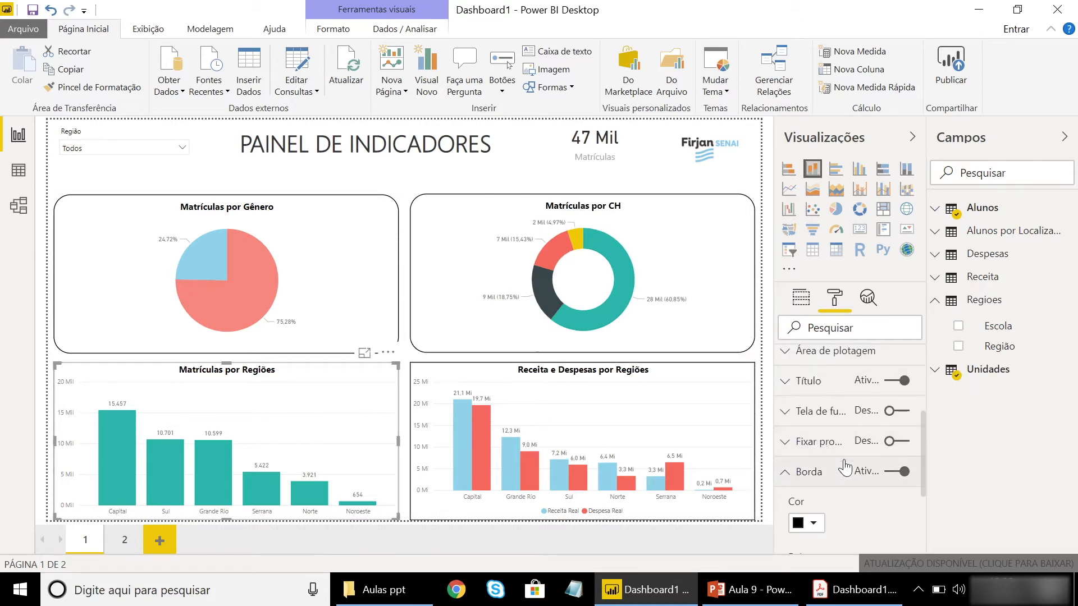
left_click(800, 476)
left_click(806, 480)
scroll(806, 477, "down", 3)
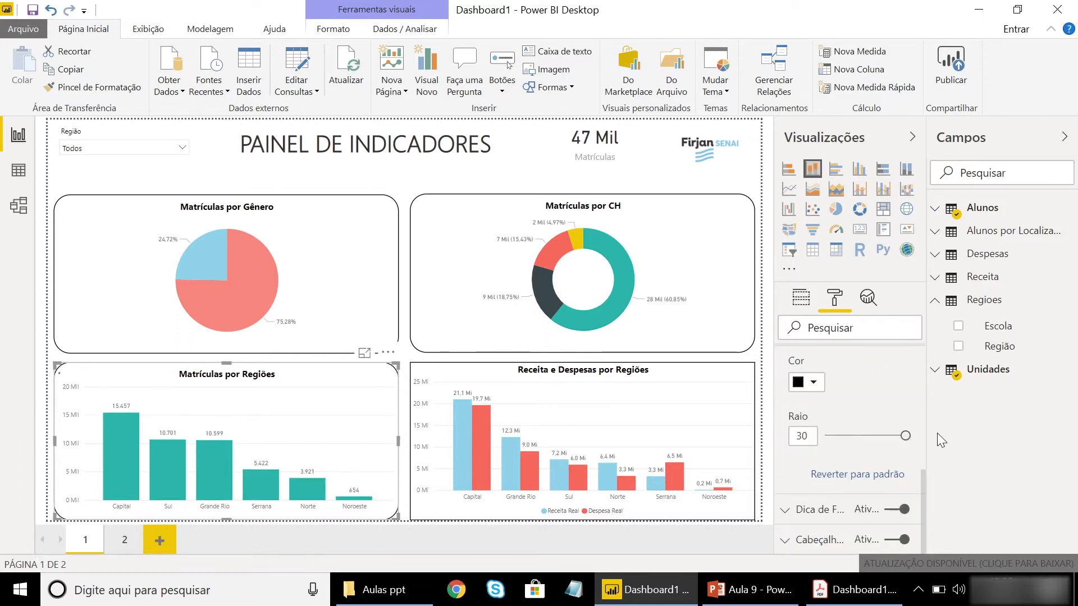
Set the border radius of the Receita e Despesas por Regiões chart to 30 and deselect the chart
left_click(741, 399)
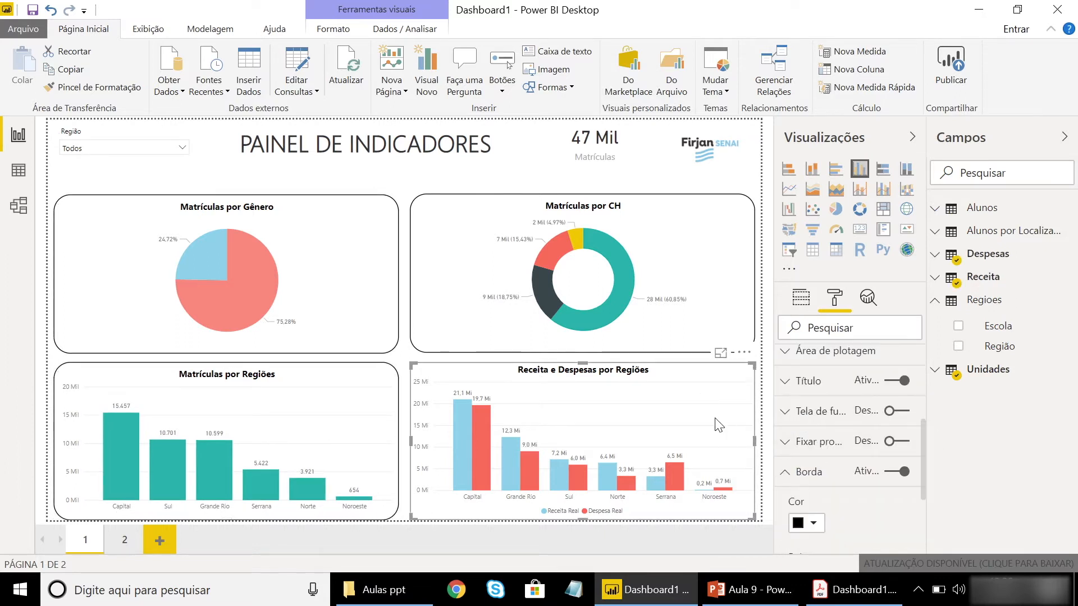
scroll(853, 508, "down", 3)
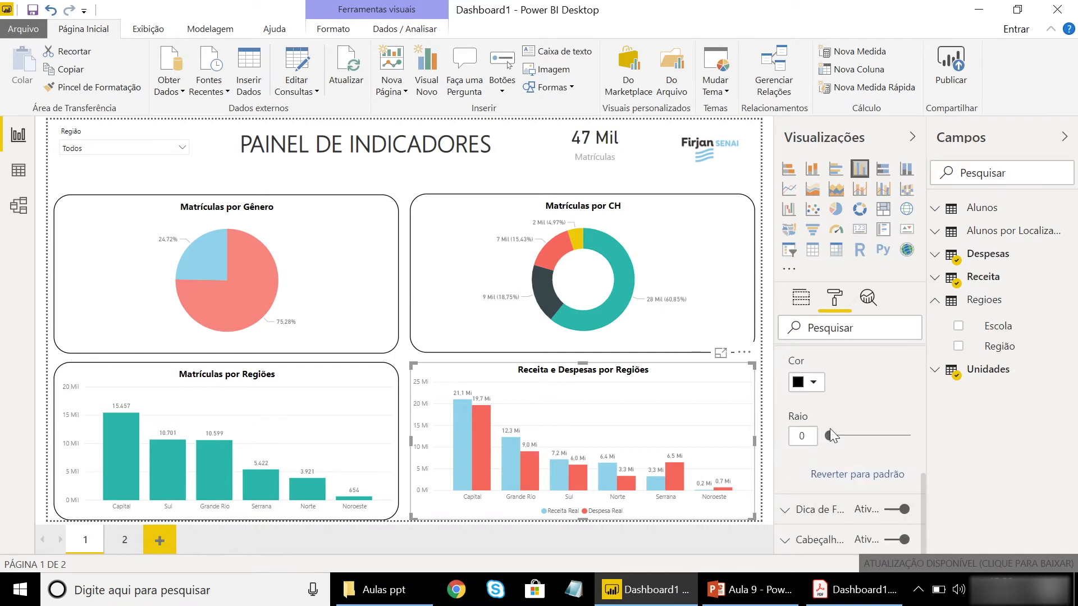
left_click_drag(830, 435, 905, 435)
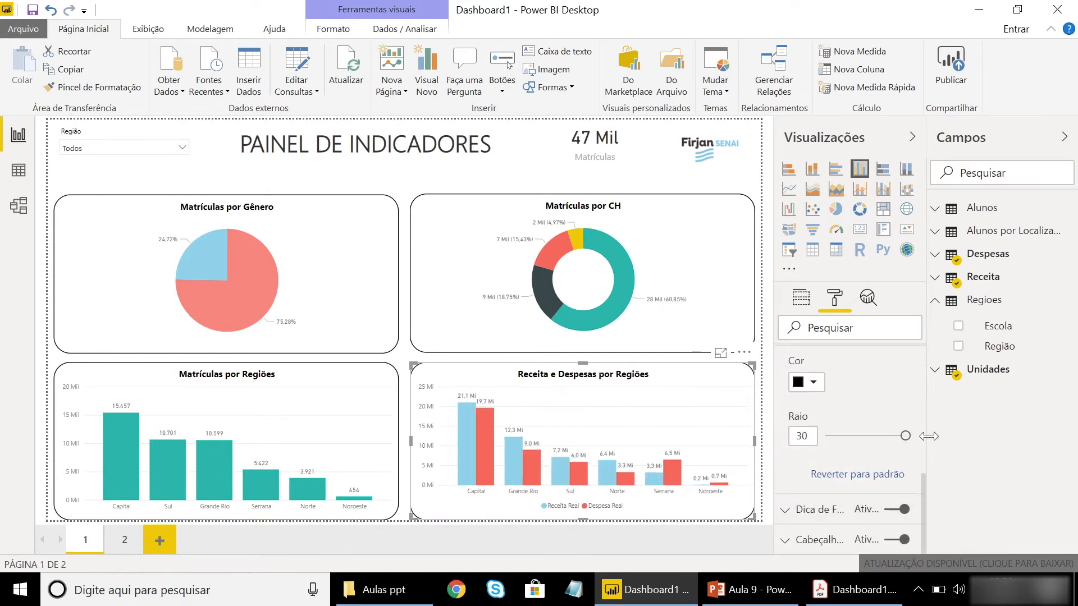
left_click(460, 187)
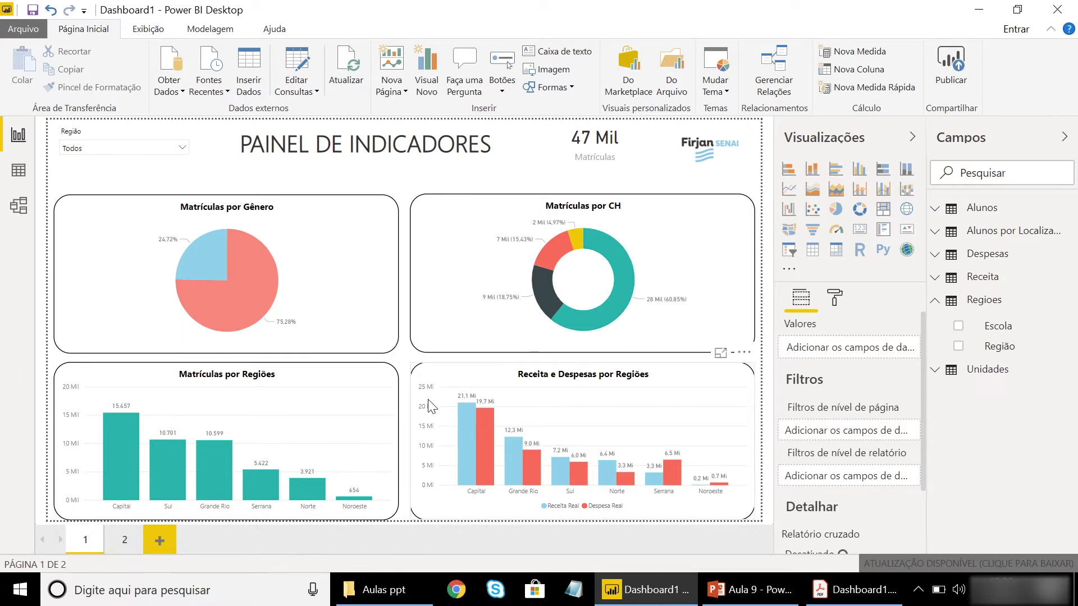
Hide report page 2 and return to page 1
left_click(124, 547)
right_click(124, 547)
left_click(142, 535)
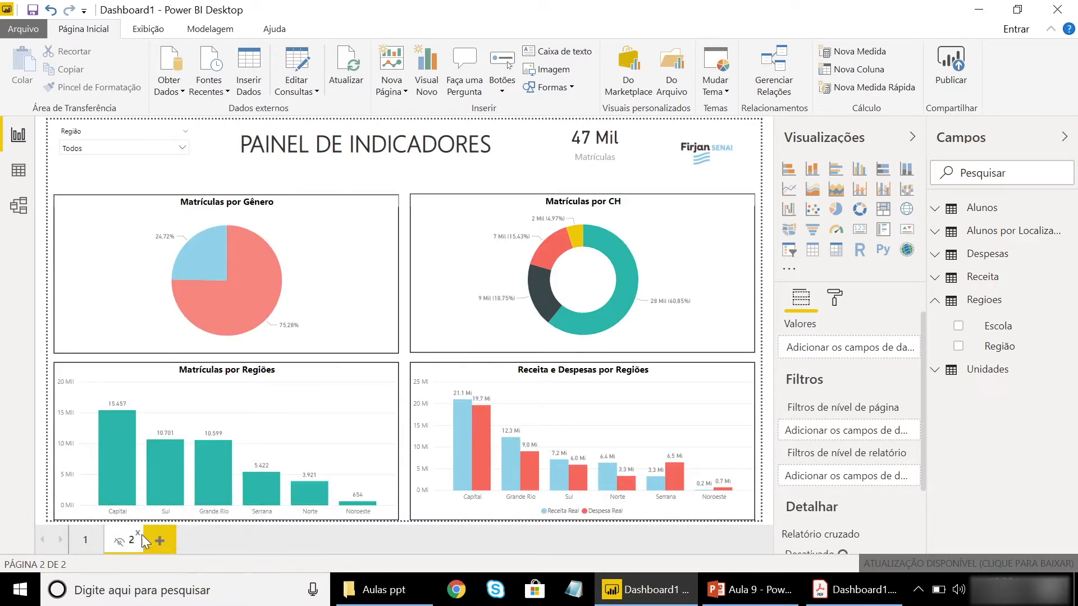
left_click(87, 541)
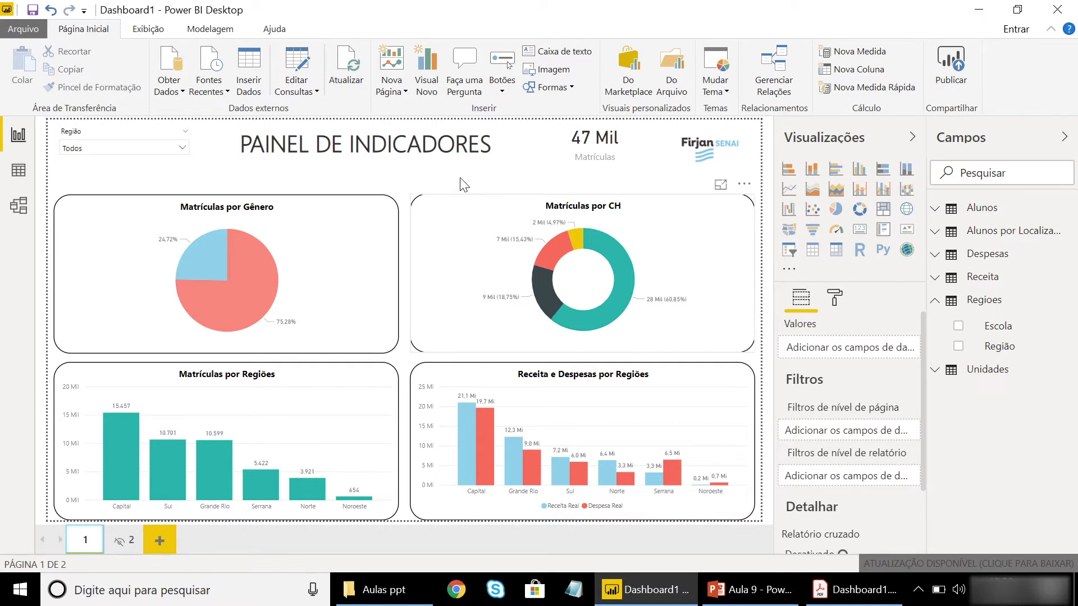
Export the report as a PDF
left_click(29, 30)
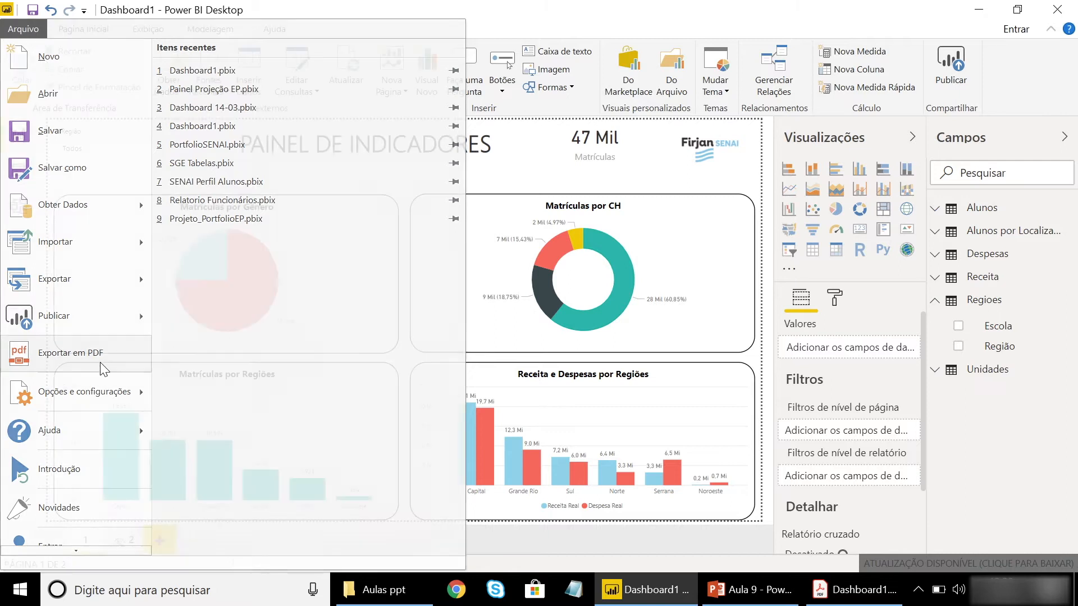
left_click(100, 359)
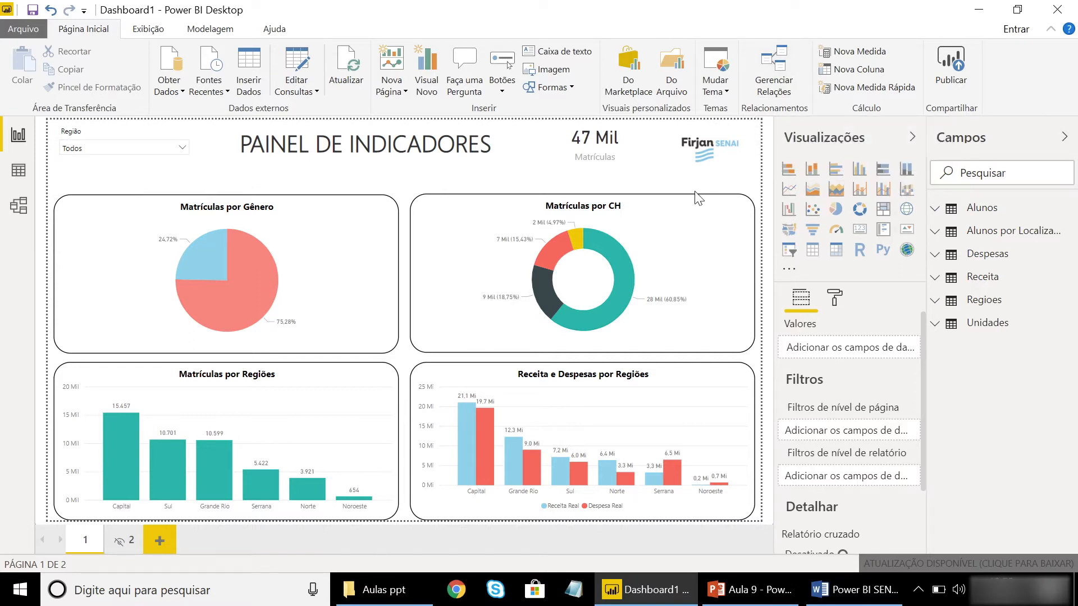
Open the phone layout of page 1, place the Firjan SENAI logo in its first row and shrink it to one grid cell
left_click(149, 33)
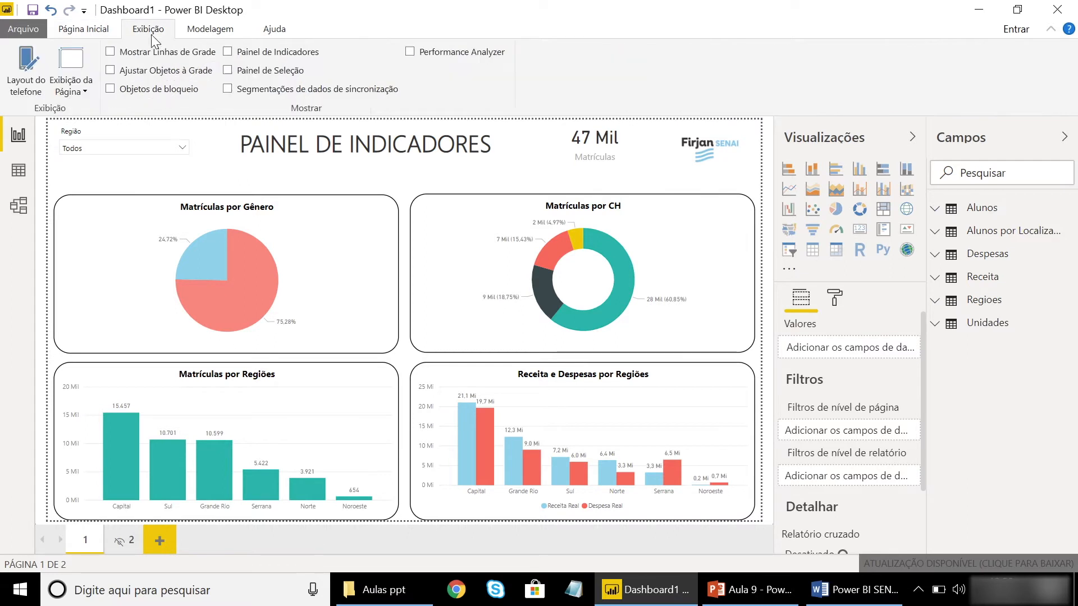
left_click(25, 64)
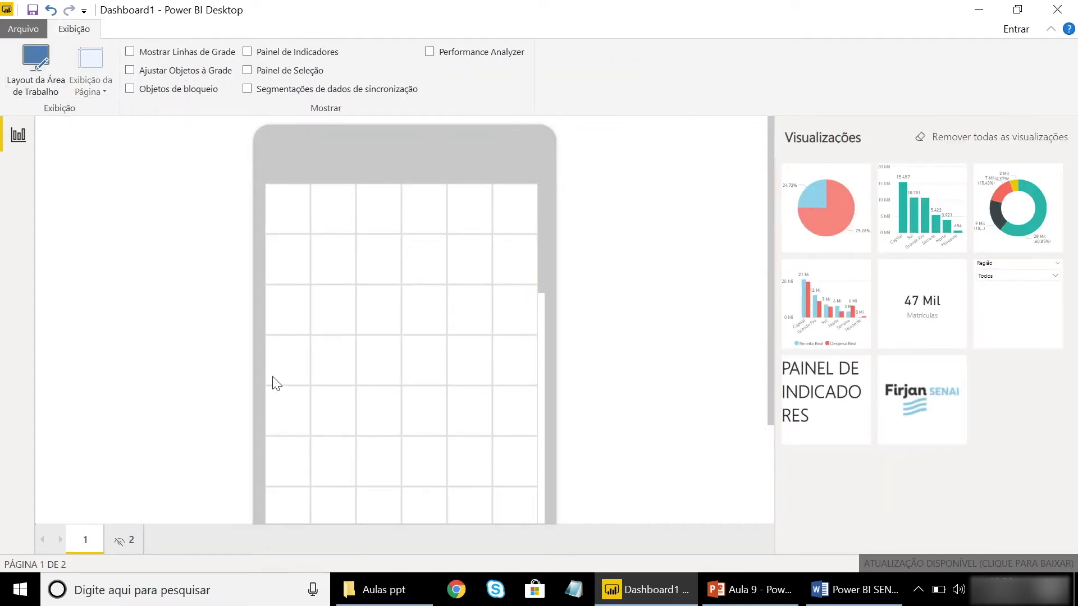
left_click_drag(925, 390, 417, 211)
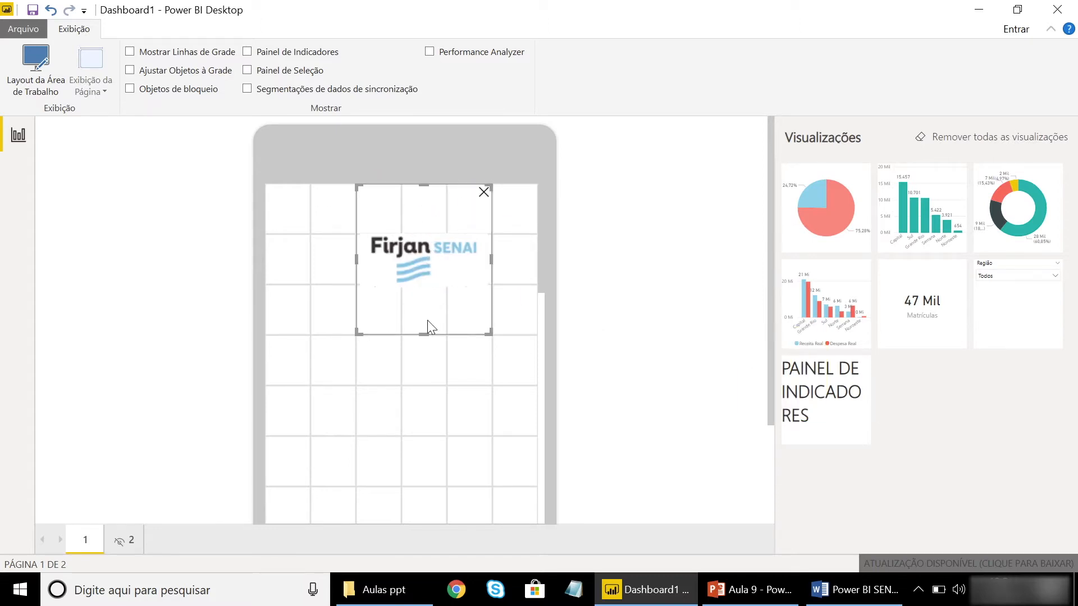
left_click_drag(490, 336, 425, 213)
Place the PAINEL DE INDICADORES title directly below the logo, spanning the full phone width and two grid rows
left_click_drag(823, 360, 306, 257)
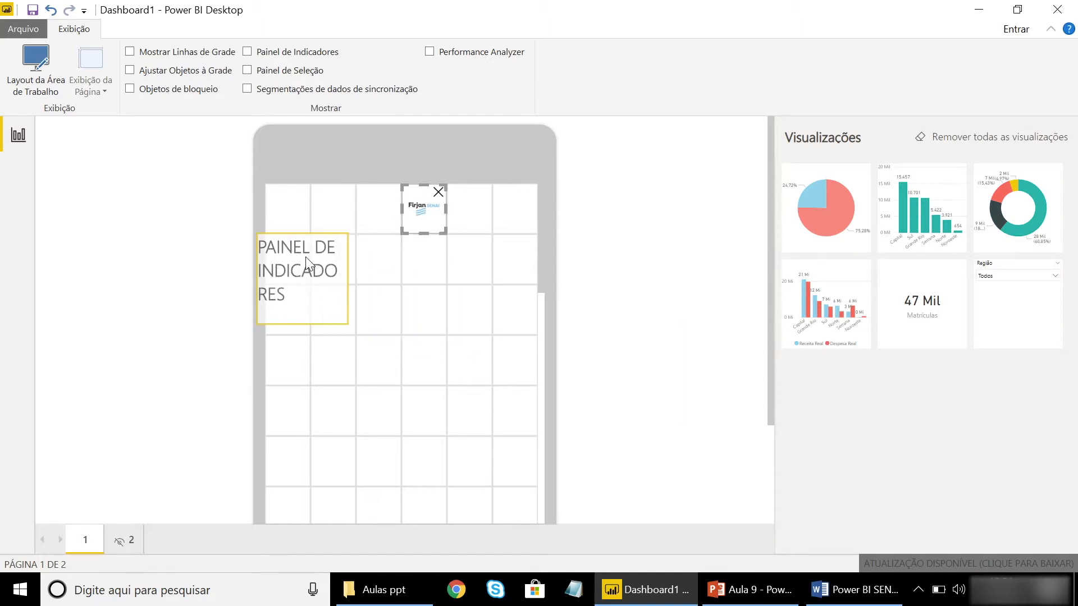
left_click_drag(382, 278, 427, 348)
left_click_drag(335, 202, 531, 316)
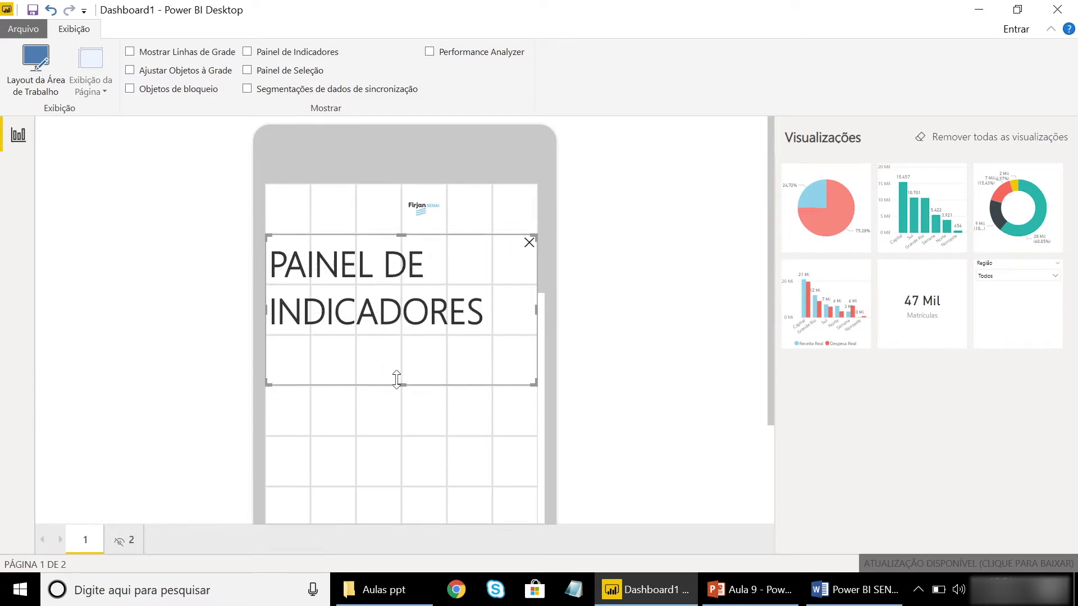
left_click_drag(402, 385, 406, 340)
Add the Matrículas por Gênero pie chart below the title and enlarge it to the full phone width
left_click_drag(792, 226, 292, 414)
scroll(398, 421, "down", 3)
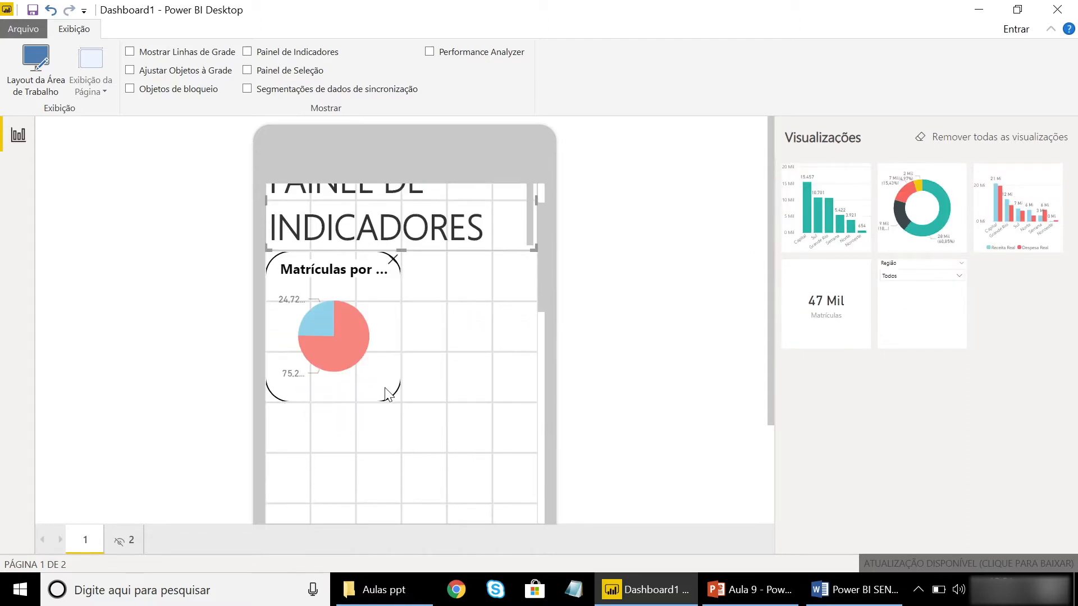
left_click_drag(399, 400, 549, 430)
scroll(425, 335, "up", 3)
scroll(497, 335, "down", 3)
Add the Matrículas por Regiões column chart below the pie chart and enlarge it to the full phone width
left_click_drag(825, 228, 340, 481)
scroll(388, 409, "down", 5)
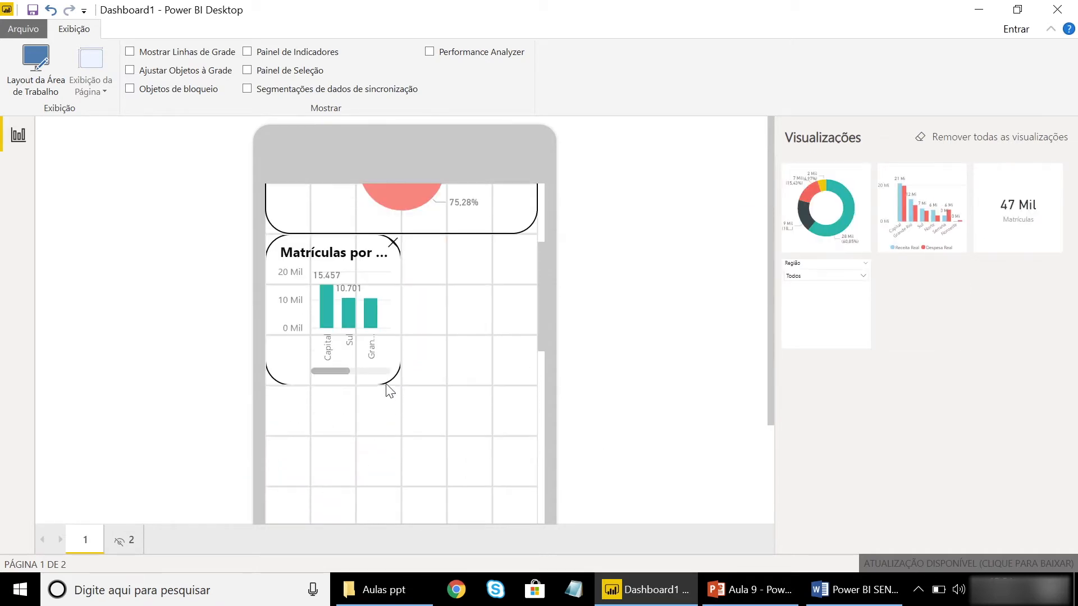
left_click_drag(402, 385, 545, 429)
Add the Matrículas por CH donut chart below the Matrículas por Regiões chart and enlarge it to the full phone width
left_click_drag(826, 208, 328, 501)
scroll(328, 502, "down", 3)
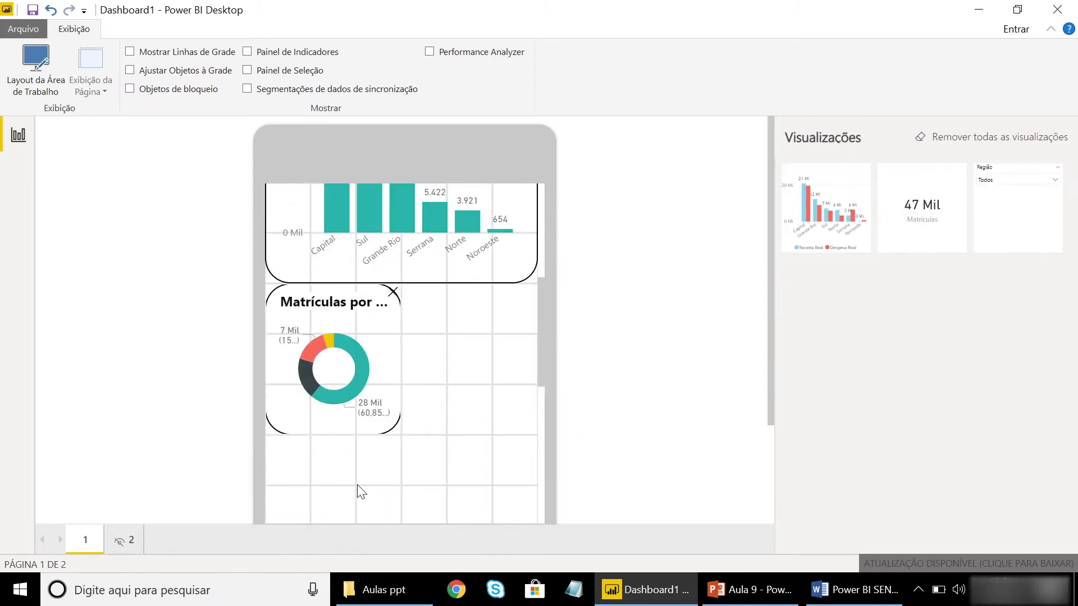
left_click_drag(396, 411, 541, 433)
Add the Receita e Despesas por Regiões chart below the donut chart, spanning the full phone width and four grid rows
left_click_drag(866, 224, 329, 482)
scroll(329, 481, "down", 3)
left_click_drag(386, 402, 516, 427)
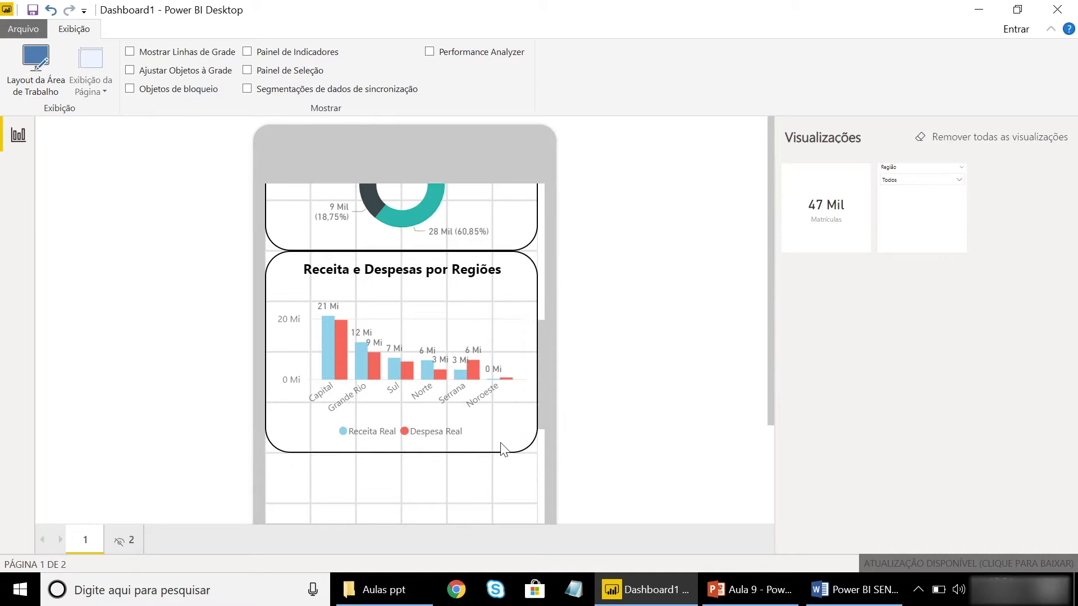
Add the Matrículas card below the last chart and the Região slicer beneath the card
left_click_drag(816, 213, 348, 507)
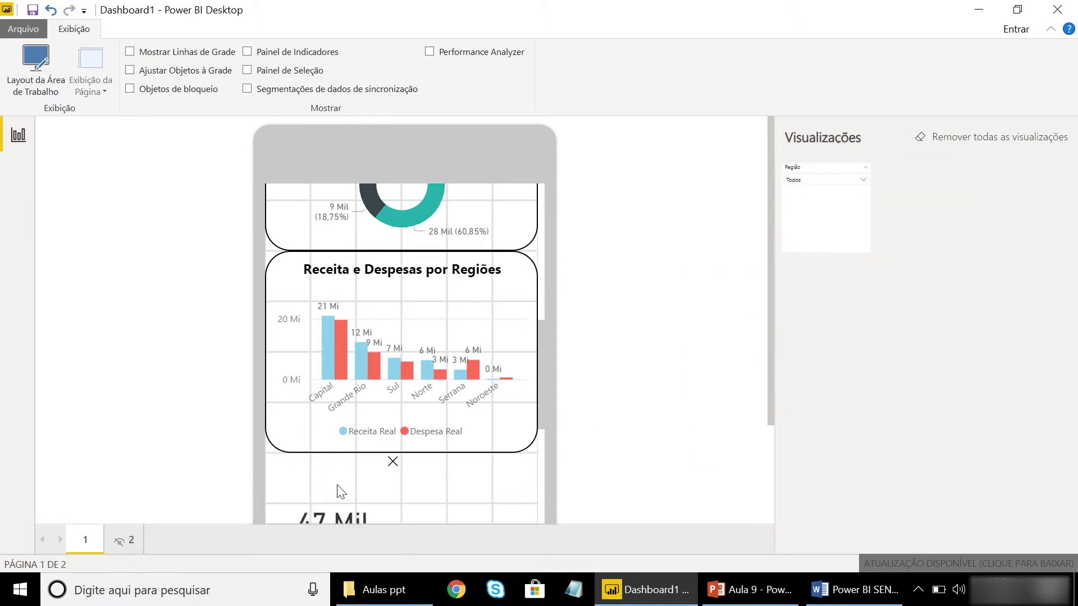
scroll(423, 457, "down", 3)
left_click_drag(827, 254, 335, 478)
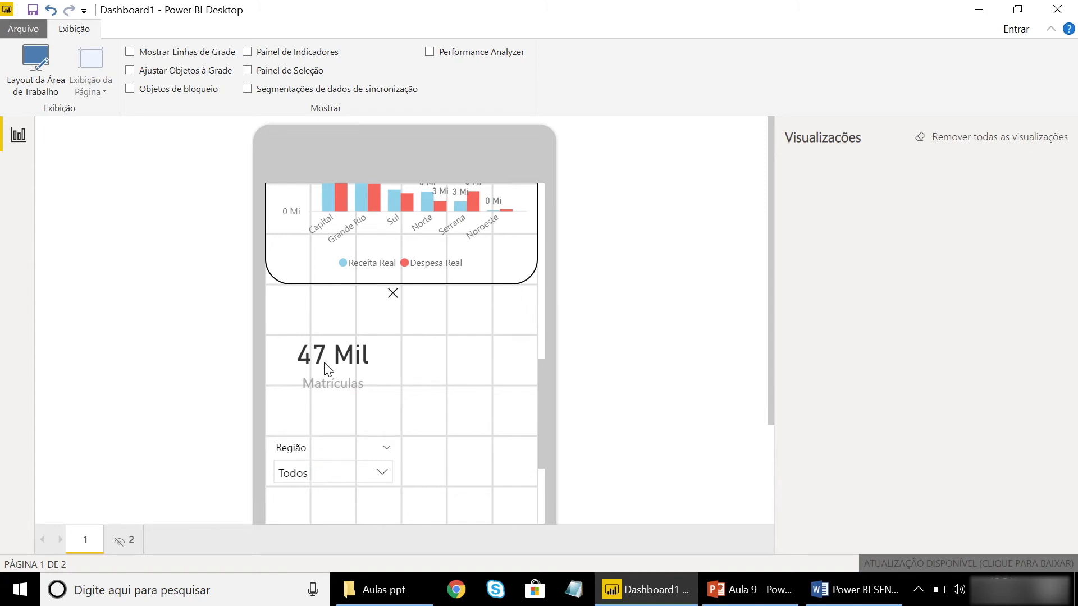
left_click_drag(541, 421, 502, 263)
left_click(220, 238)
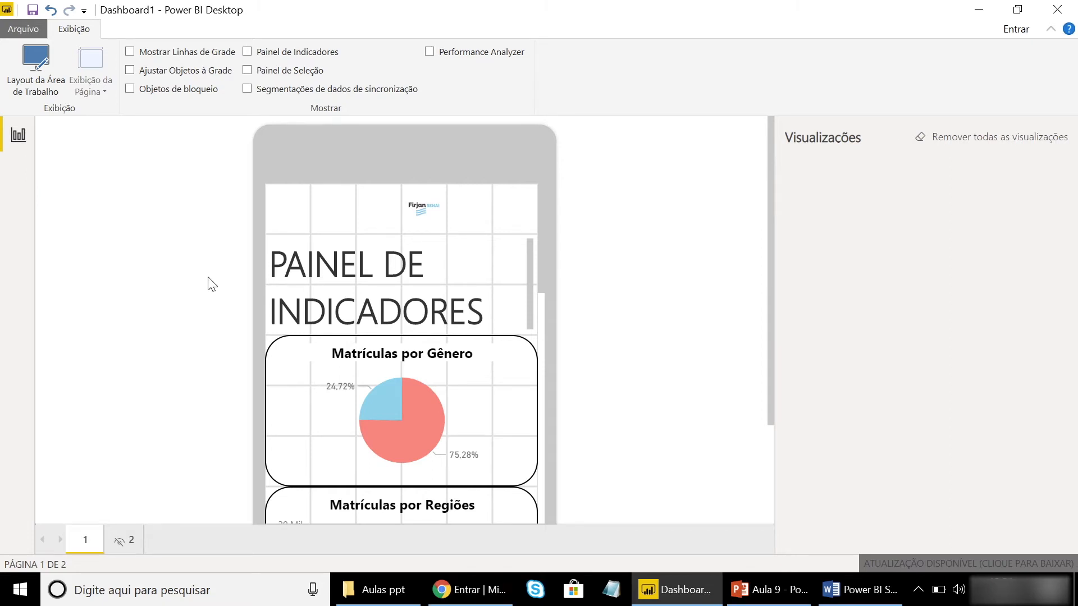
Return the report from the phone layout to the desktop layout
left_click(25, 78)
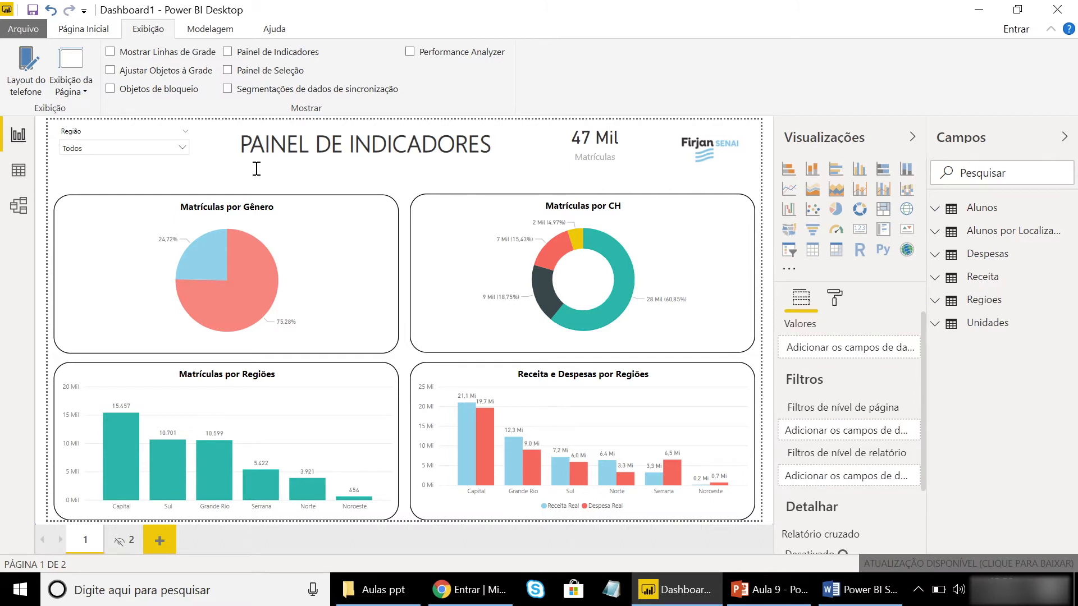
left_click(104, 34)
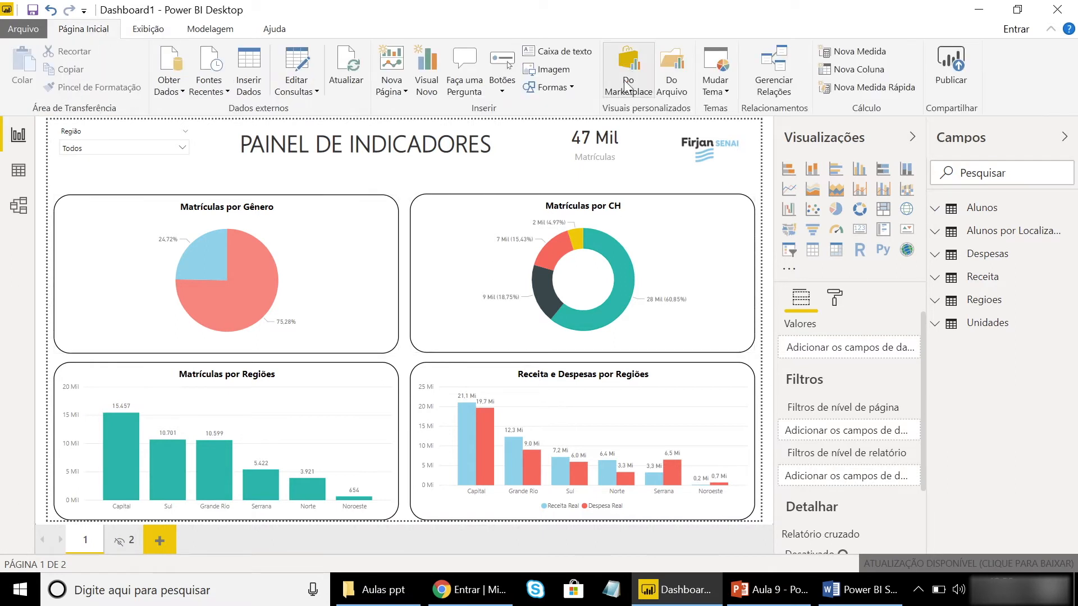
Switch to Chrome with the Power BI sign-in page and select the page's web address
left_click(471, 590)
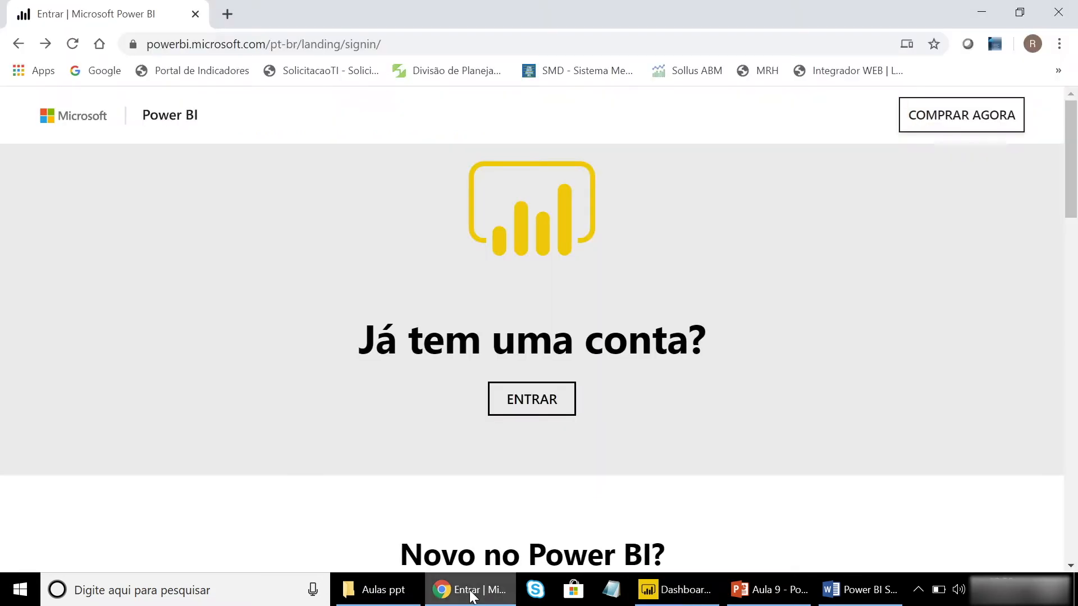
left_click(462, 50)
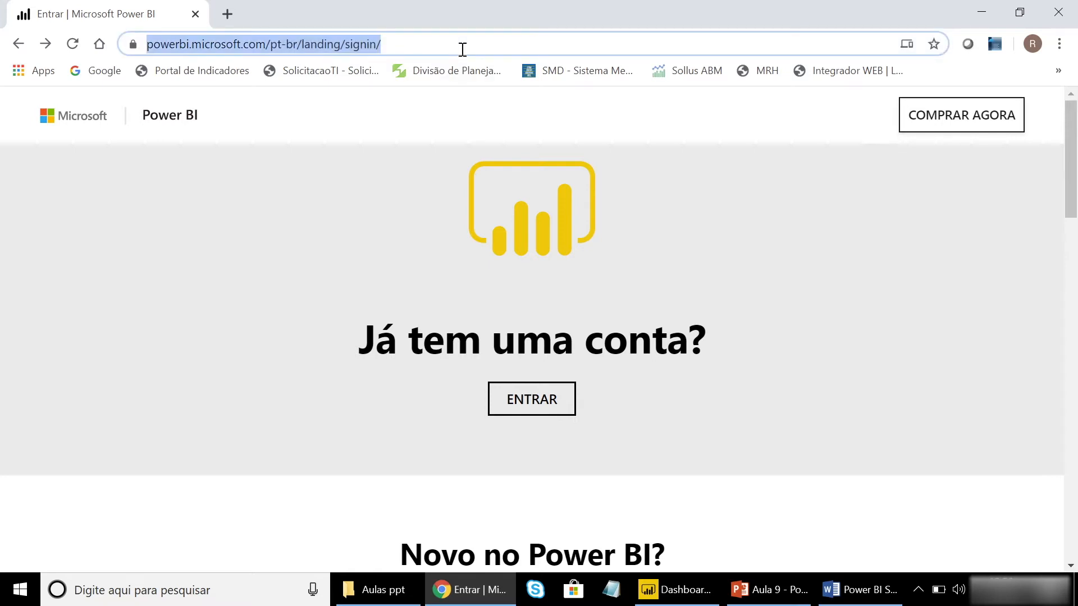
Examine the free sign-up section of the Power BI landing page, return to its beginning and select the page's web address
left_click_drag(1071, 135, 1075, 390)
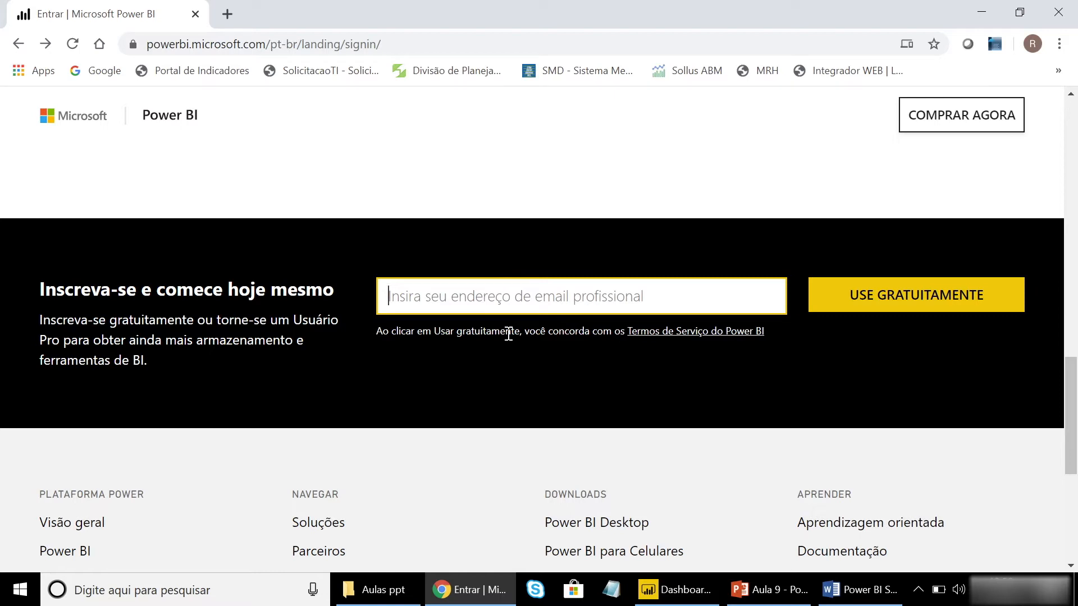
left_click_drag(1072, 424, 1055, 109)
left_click(563, 40)
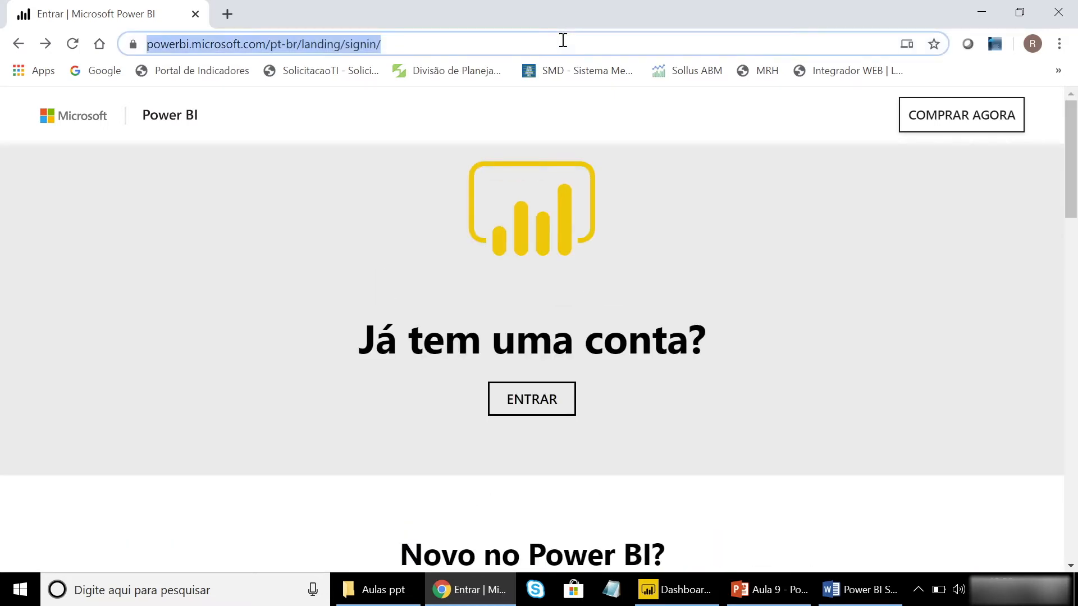
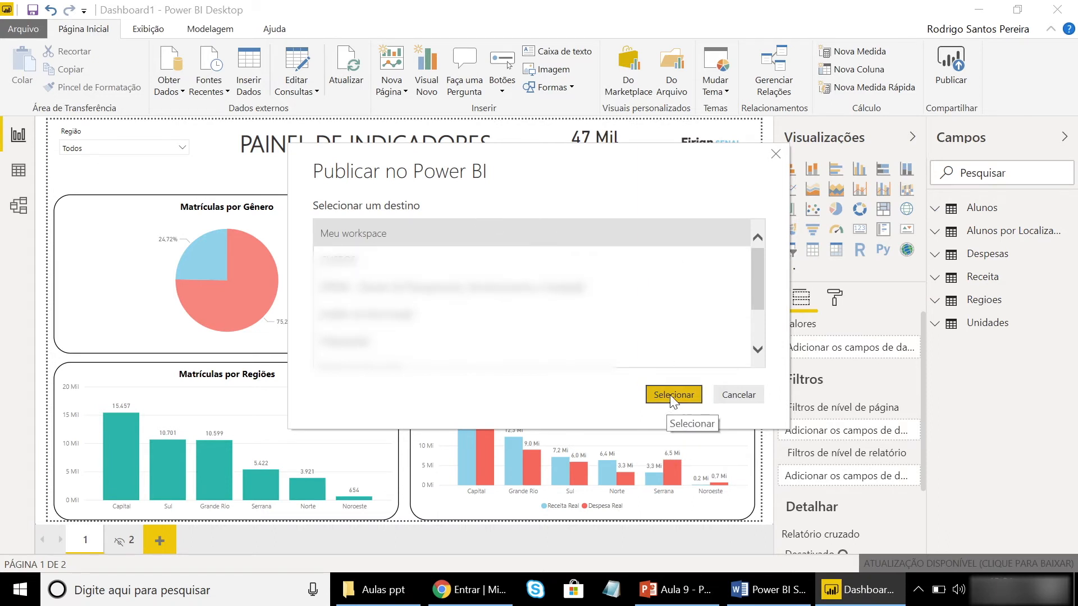
In Power BI Desktop, publish the Dashboard1 report to Meu workspace and dismiss the publishing dialog
left_click(668, 402)
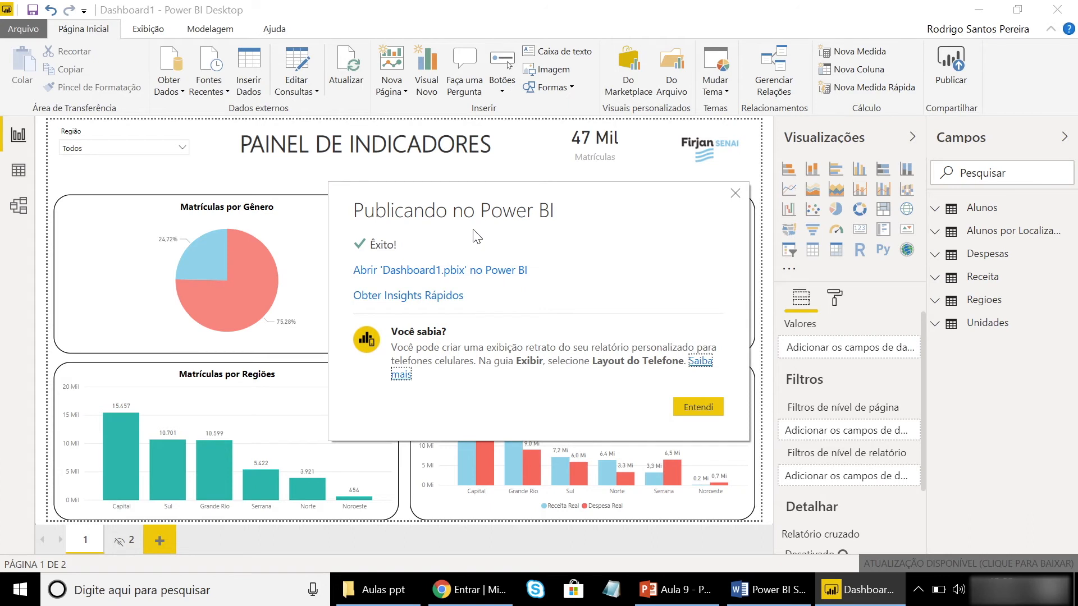
left_click(699, 406)
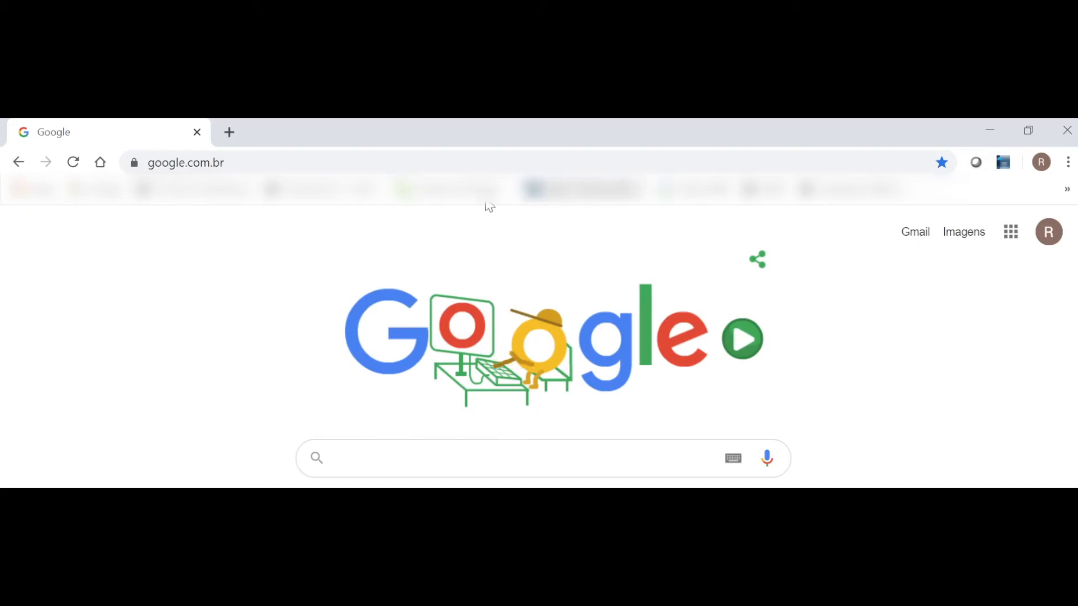
In Chrome, search for "login office 365", open the Office 365 logon page and sign in with the remembered account
left_click(470, 163)
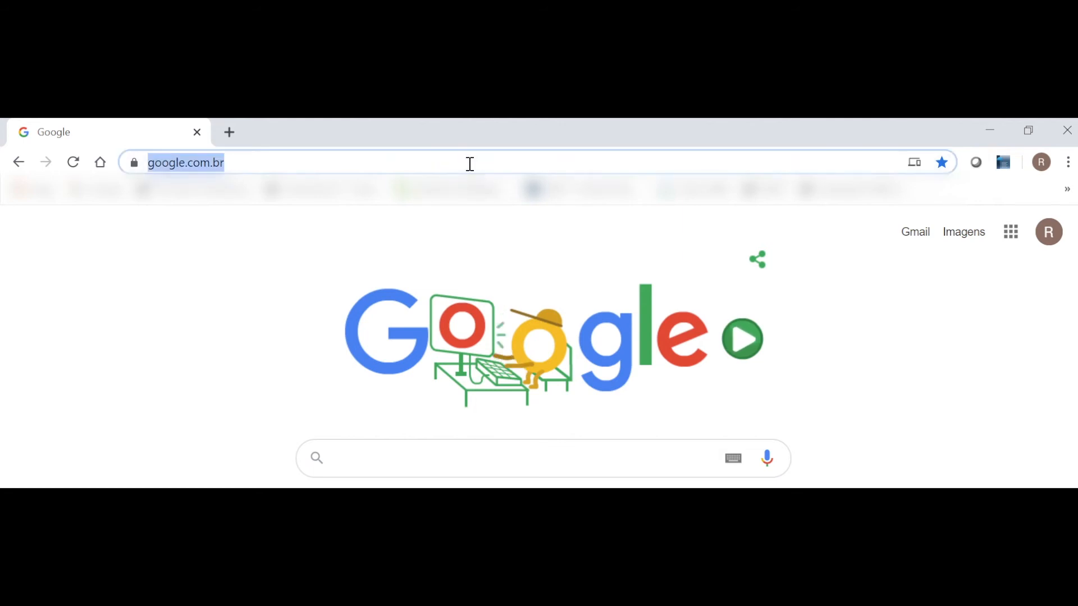
type("login")
key("Return")
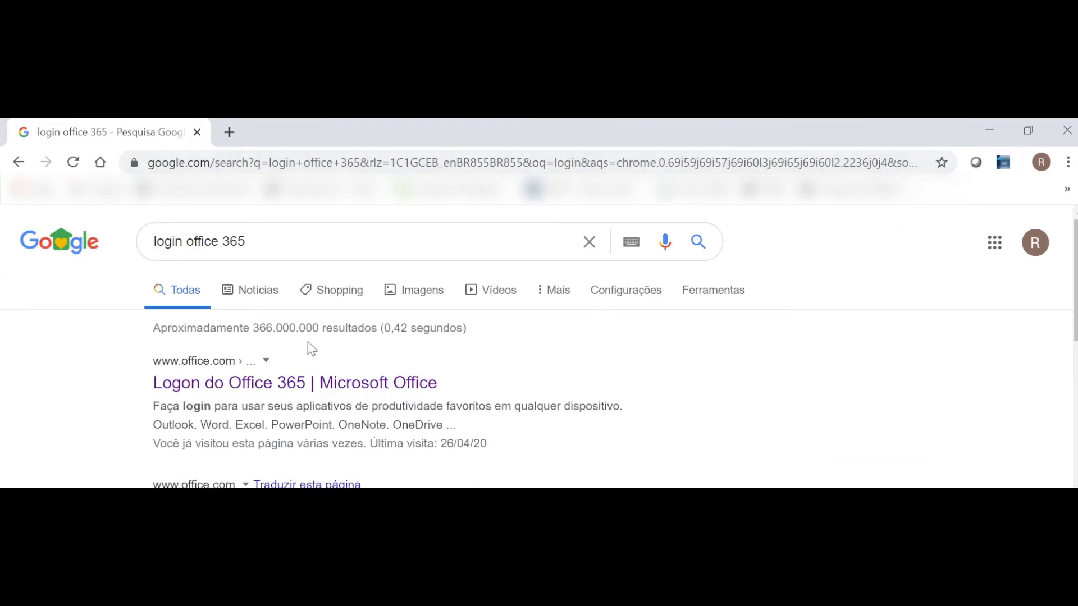
left_click(314, 388)
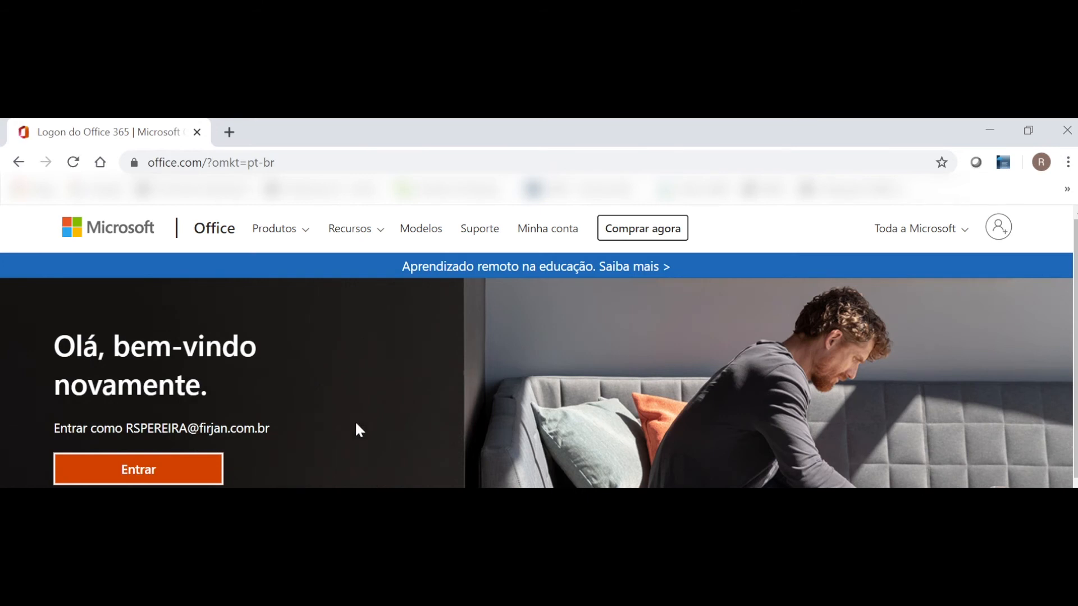
left_click(124, 471)
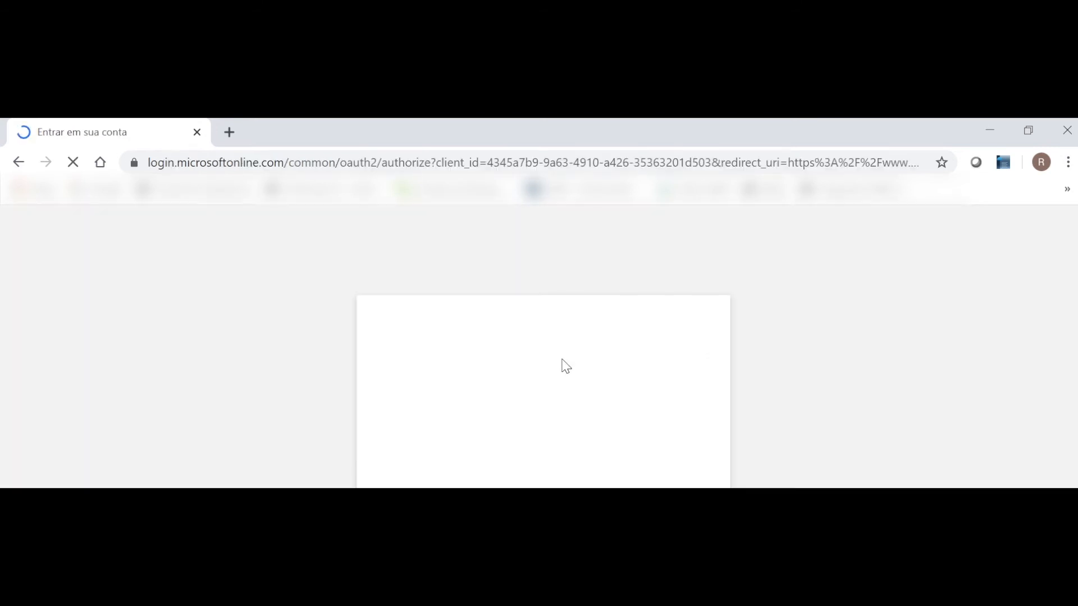
key("Return")
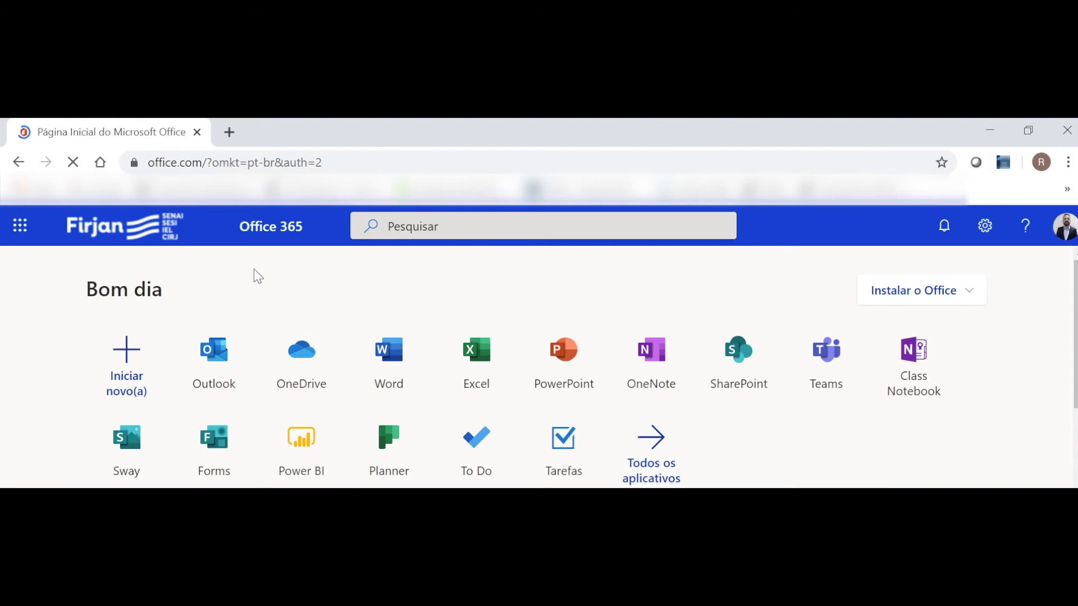
Launch the Power BI service from the Office 365 home page and open the Dashboard1 report in Meu workspace
left_click(312, 452)
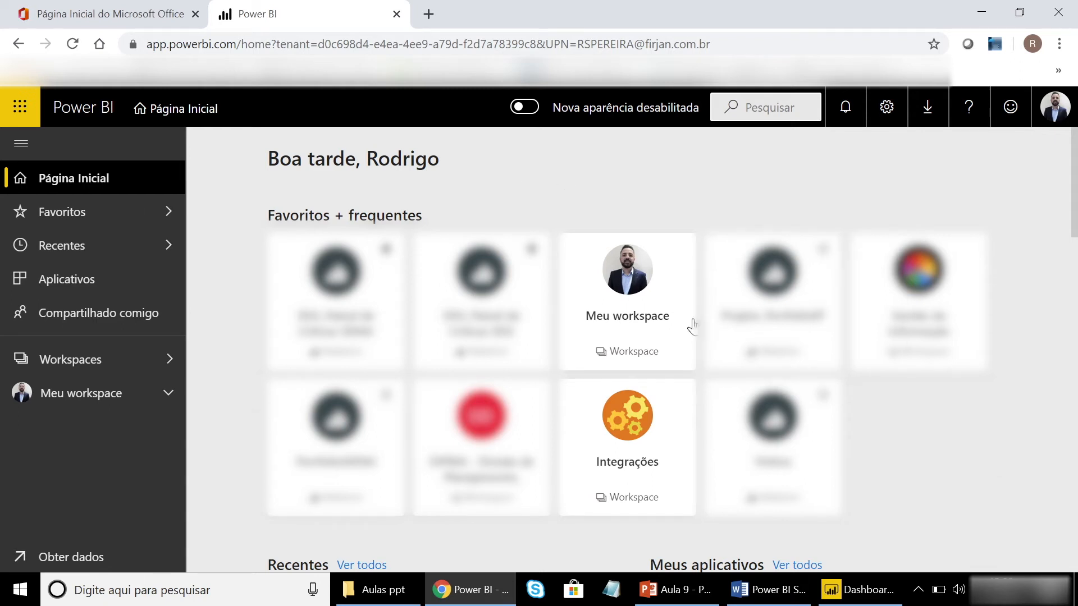
left_click(649, 324)
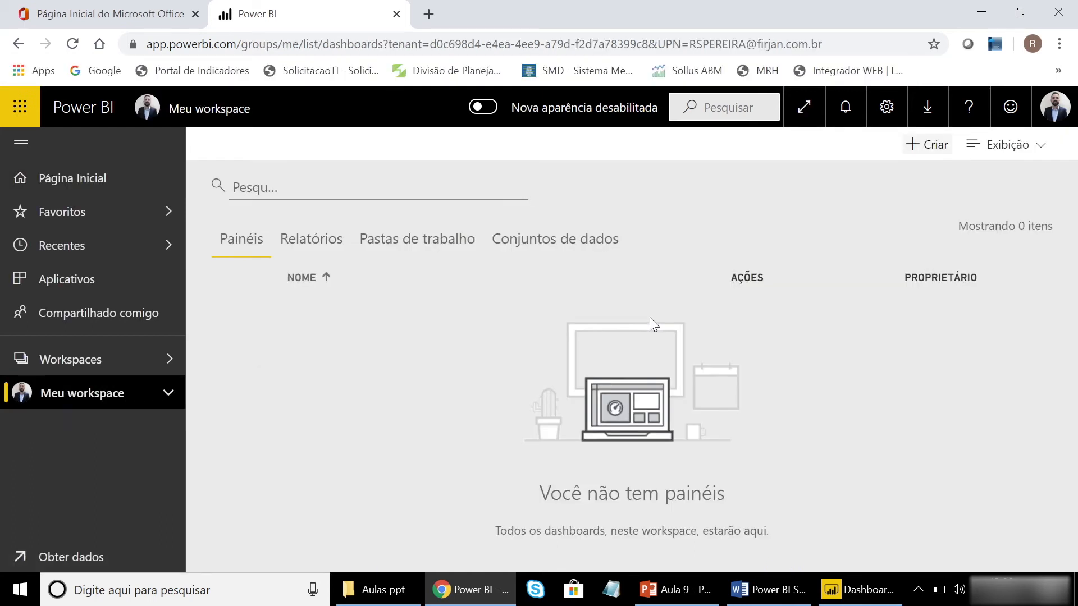
left_click(330, 239)
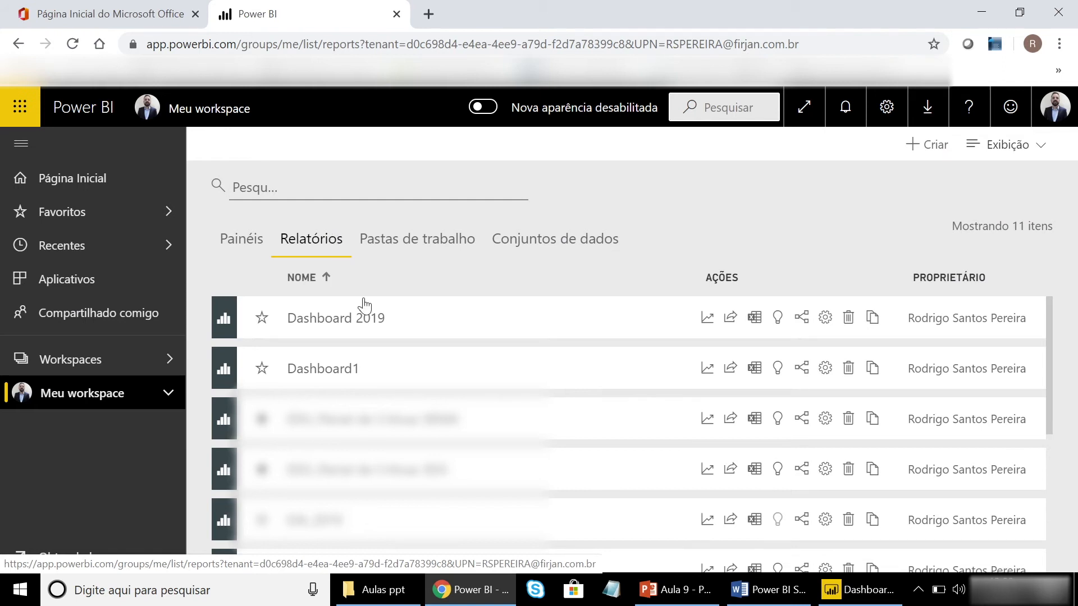
left_click(357, 379)
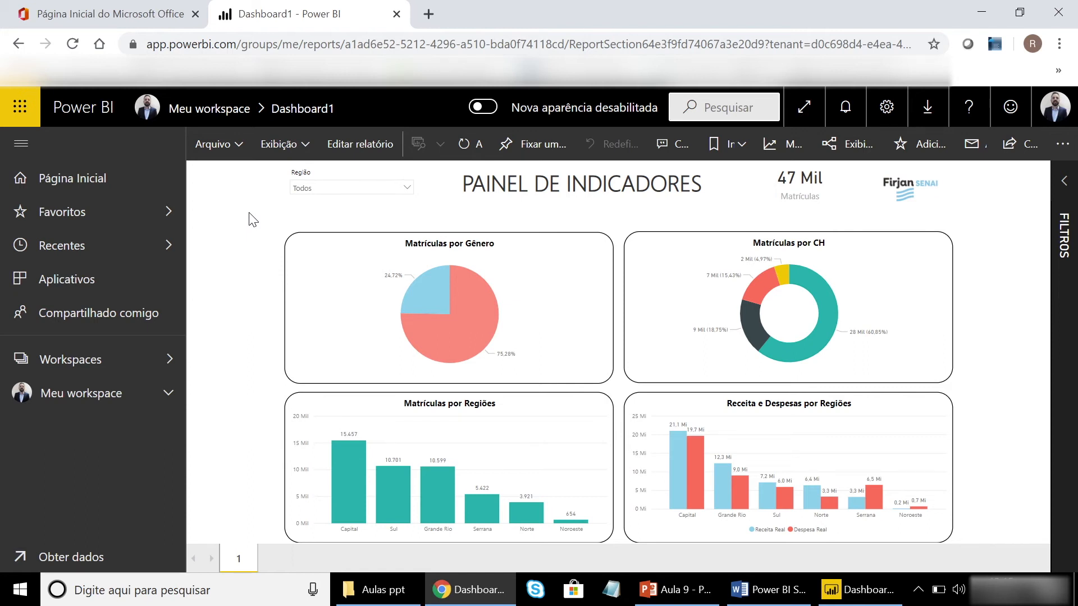
View the Dashboard1 report in editing mode and return it to reading view
left_click(357, 155)
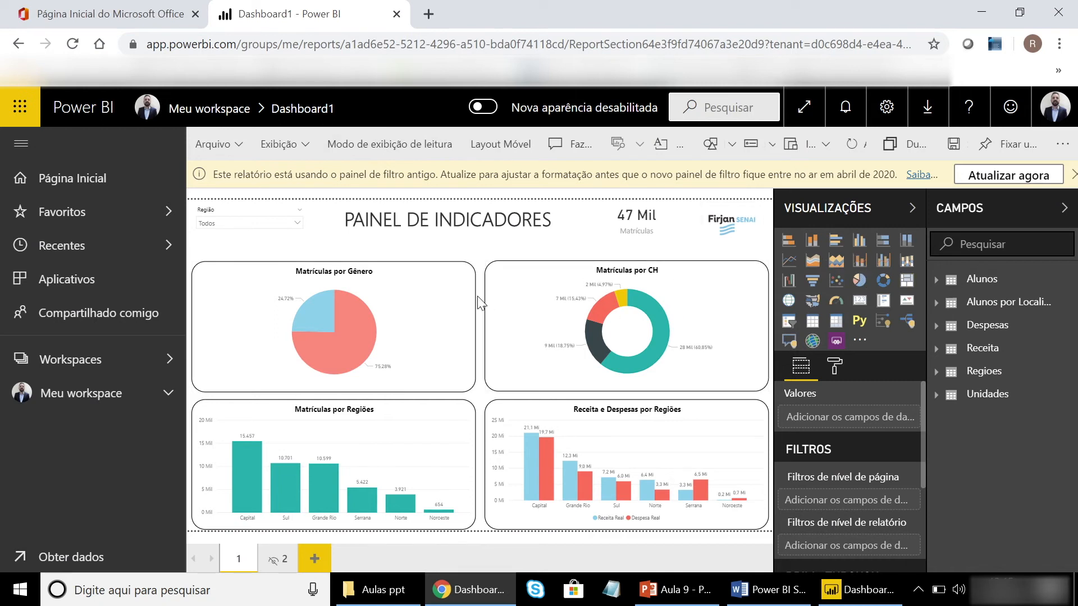
left_click(392, 147)
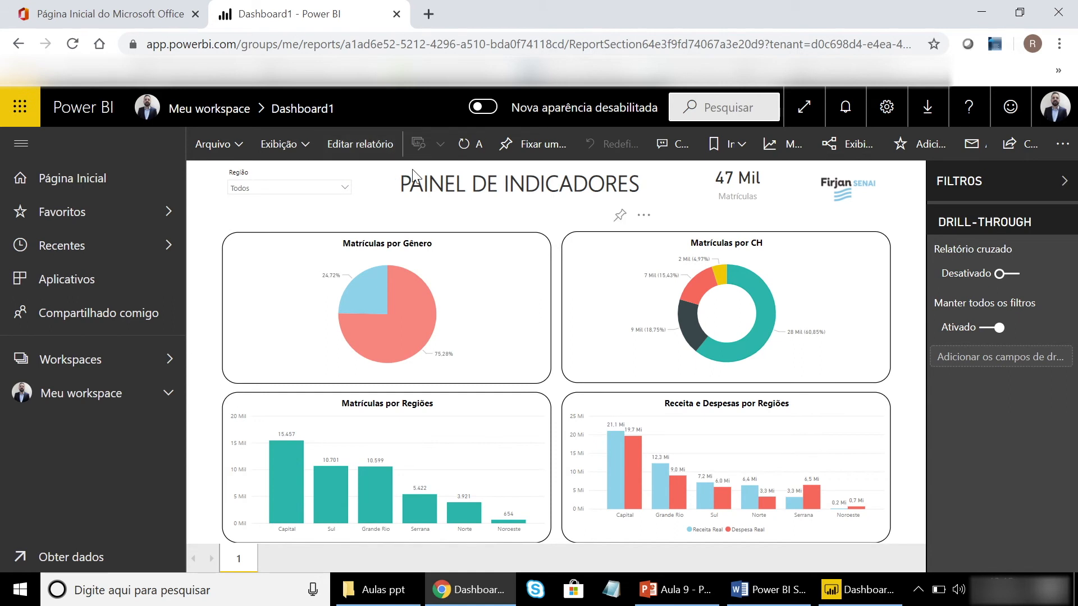
Examine the sharing options for the Dashboard1 report and close them without sharing
left_click(1011, 145)
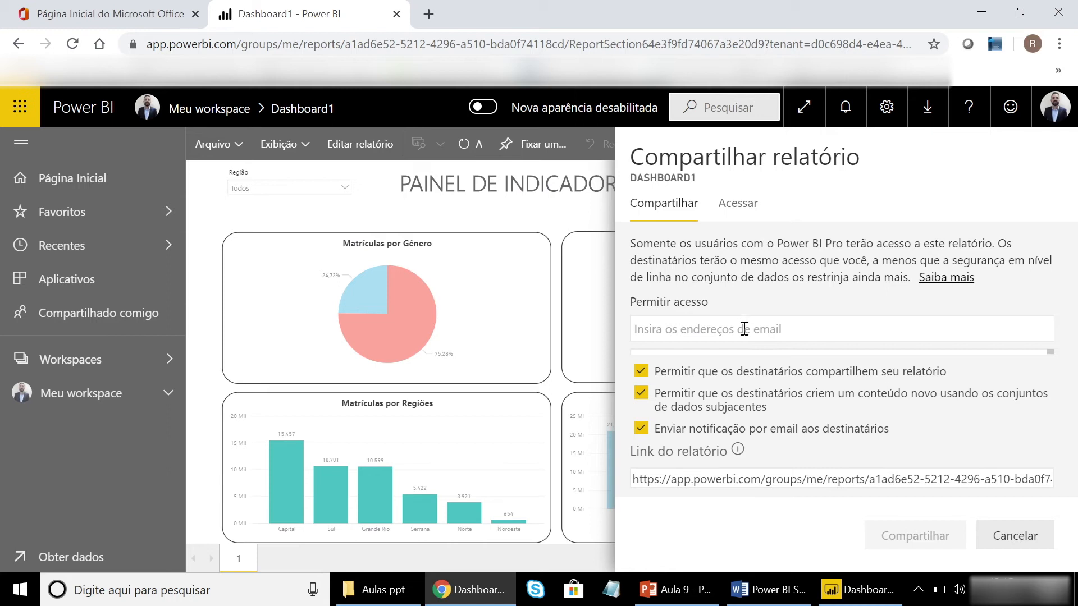
left_click(1014, 535)
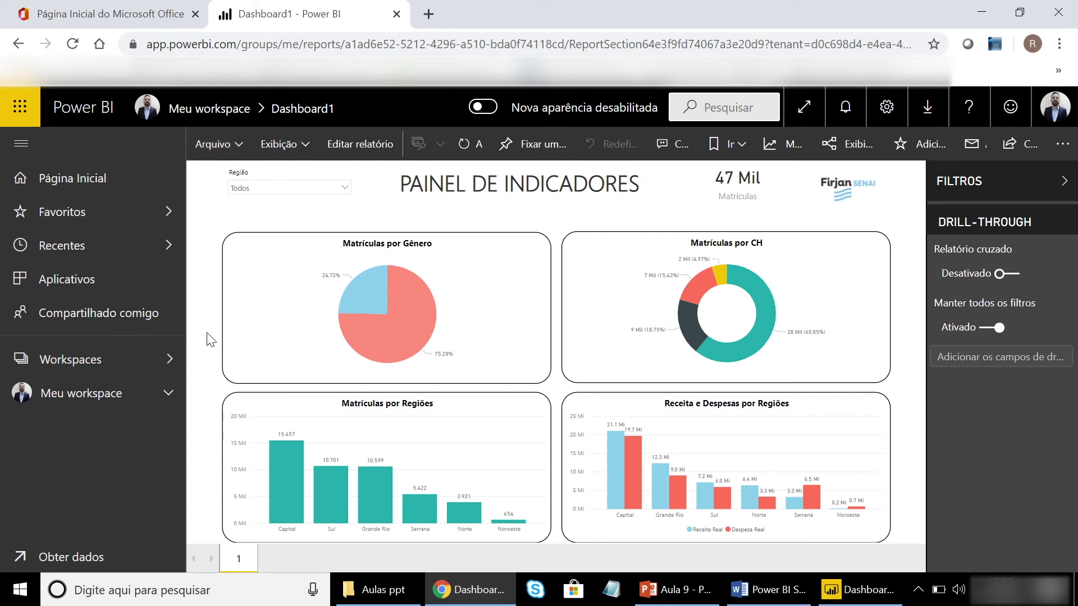
Show the save, print, embed, publish and export options for the Dashboard1 report
left_click(241, 147)
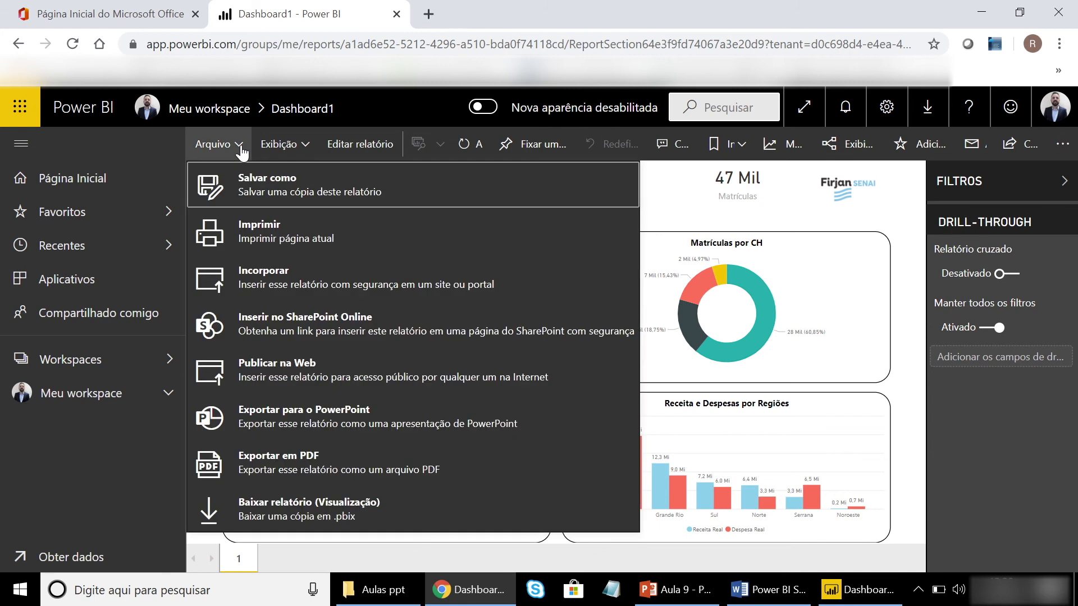